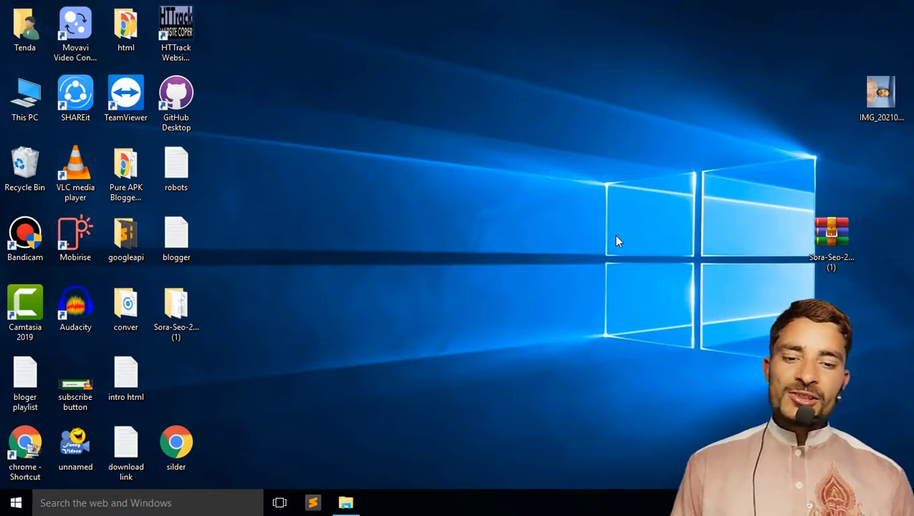
Search the computer for chrome and launch the Chrome browser.
key(super)
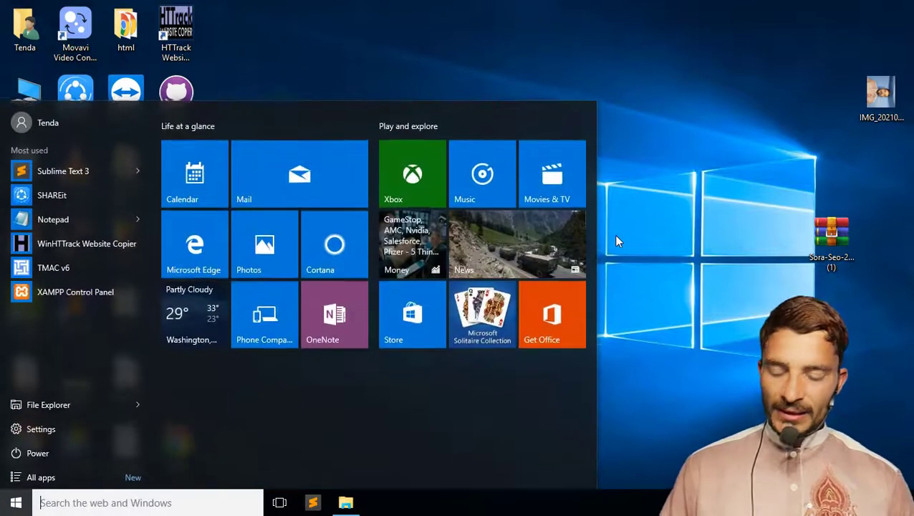
text(cr)
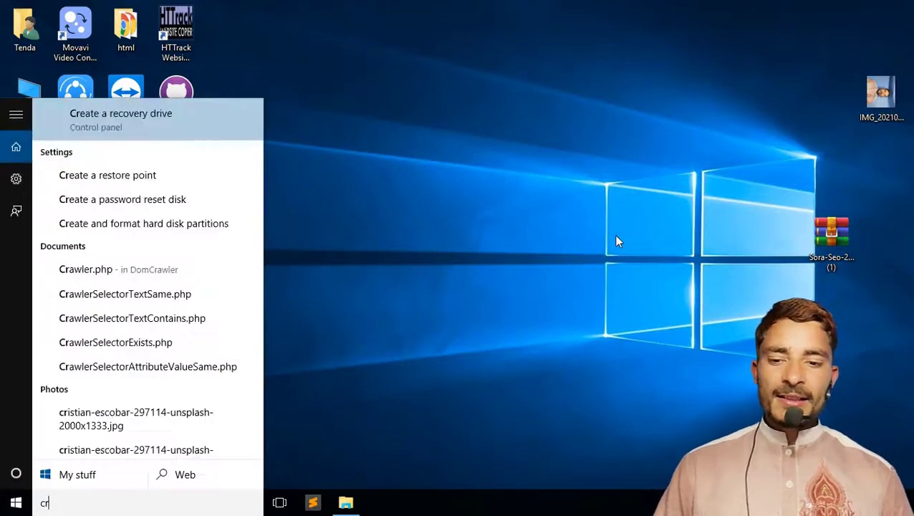
key(BackSpace)
text(hrome)
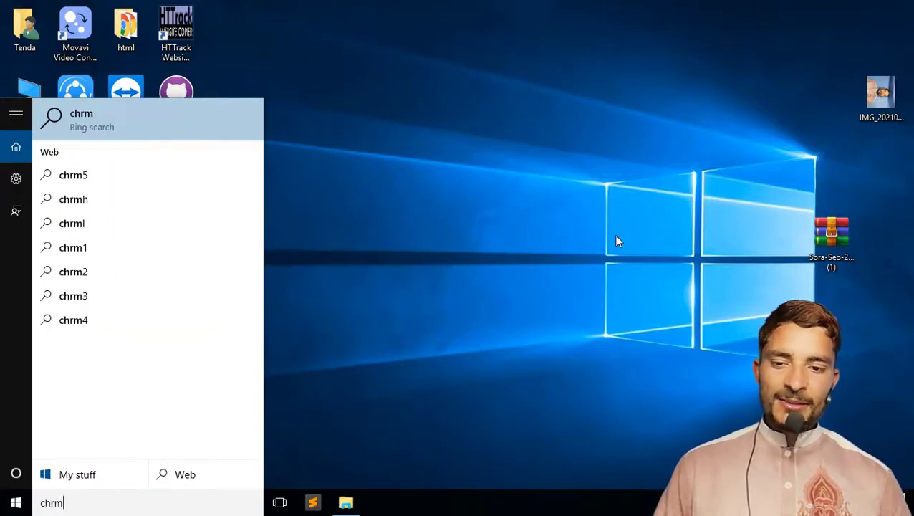
key(BackSpace)
key(BackSpace)
key(BackSpace)
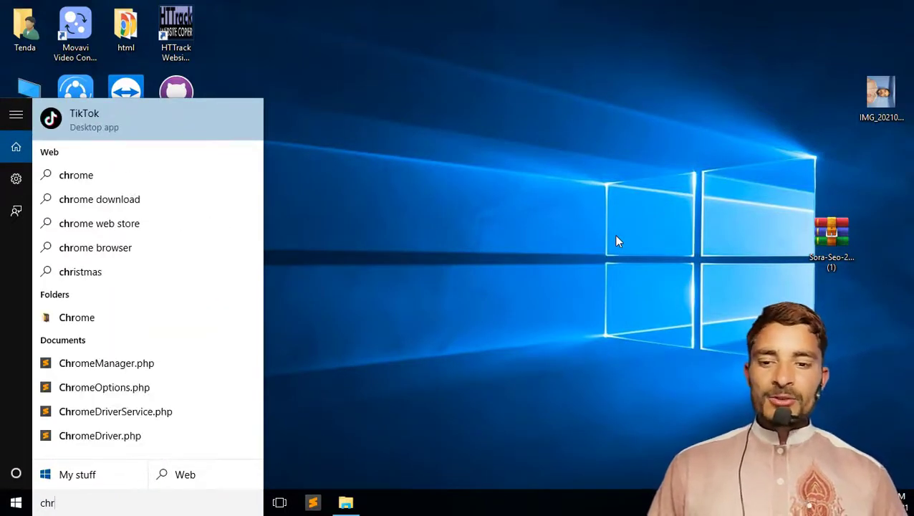
text(ome)
key(Return)
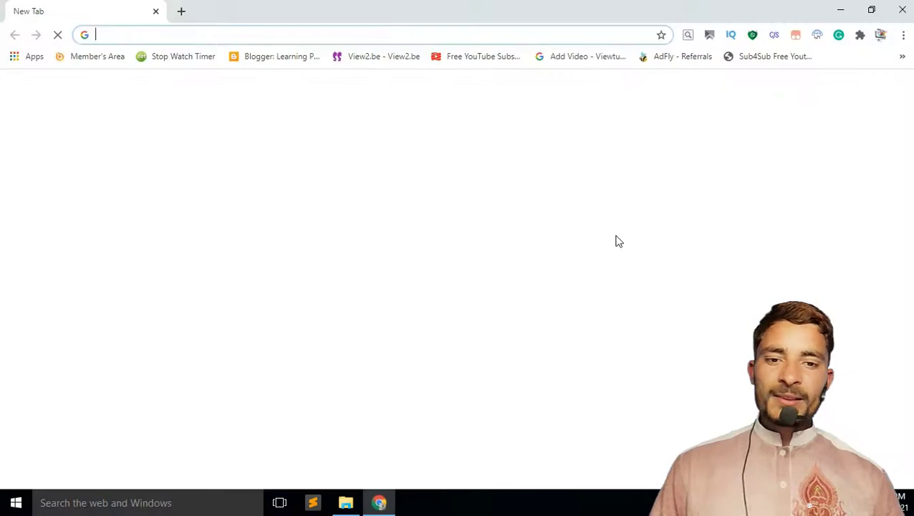
Go to blogger.com and open the live site of the Learning Blogger blog.
text(blogger.com)
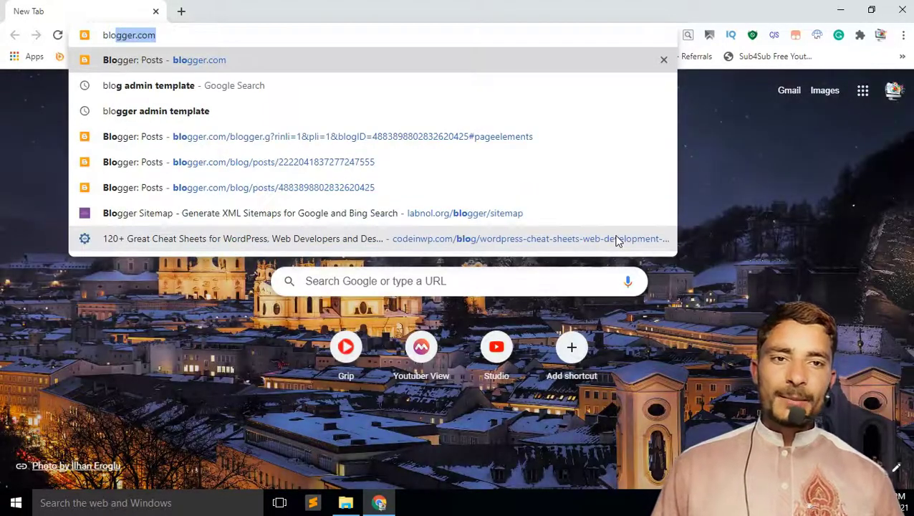
key(Return)
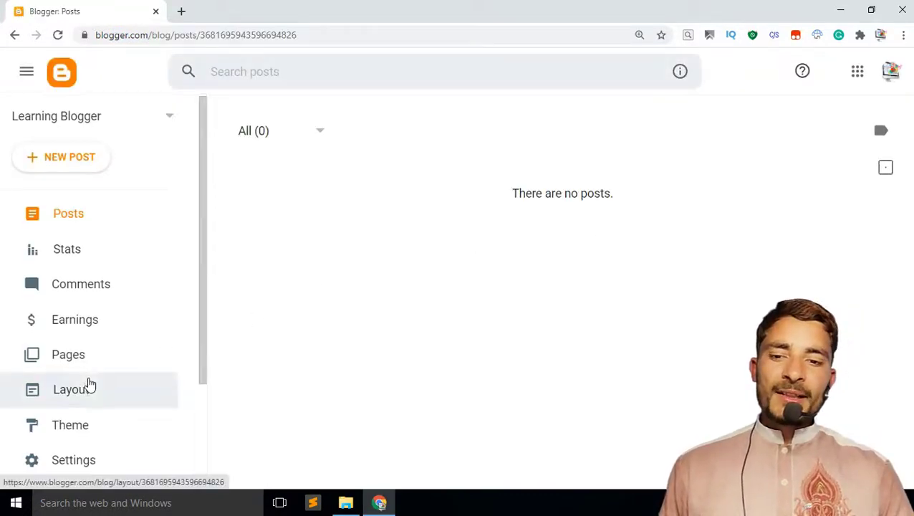
scroll(88, 381, down, 2)
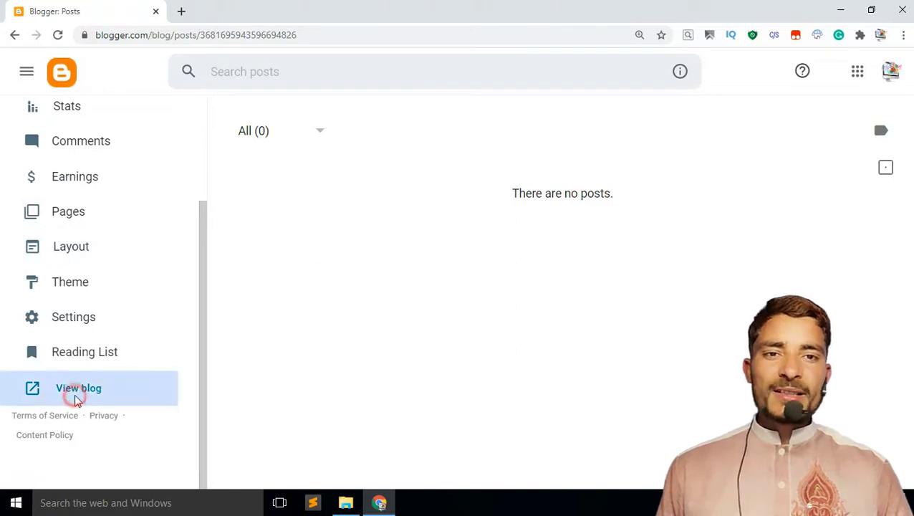
click(75, 396)
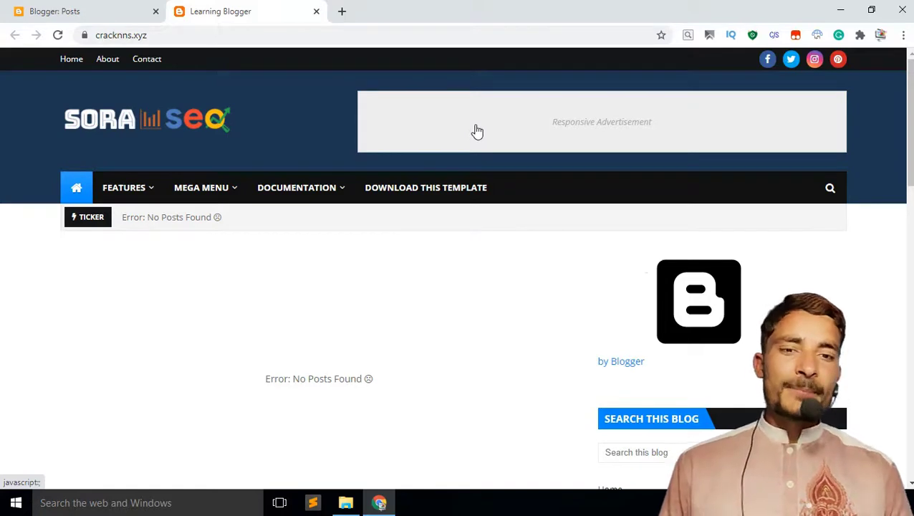
Examine the blog's homepage from header to footer, including its sidebar widgets, ad spaces and Documentation menu.
scroll(642, 267, down, 5)
scroll(714, 229, up, 1)
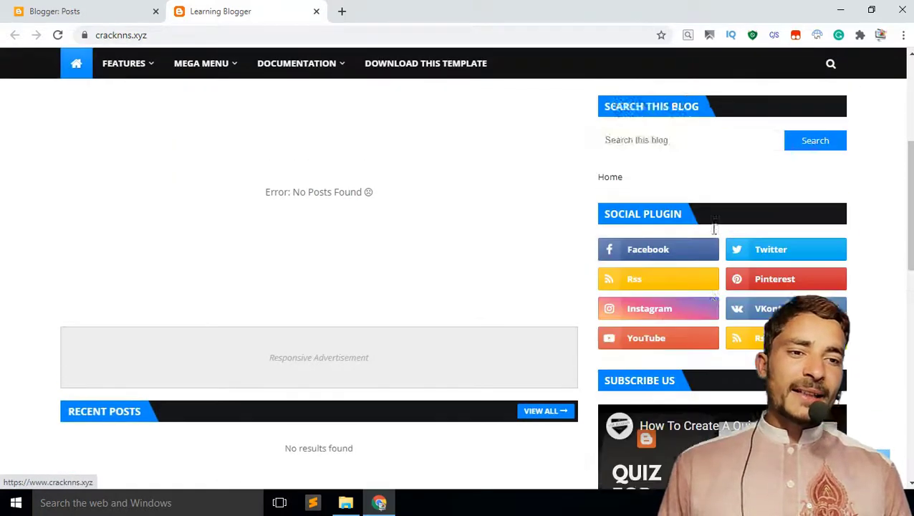
scroll(714, 228, up, 2)
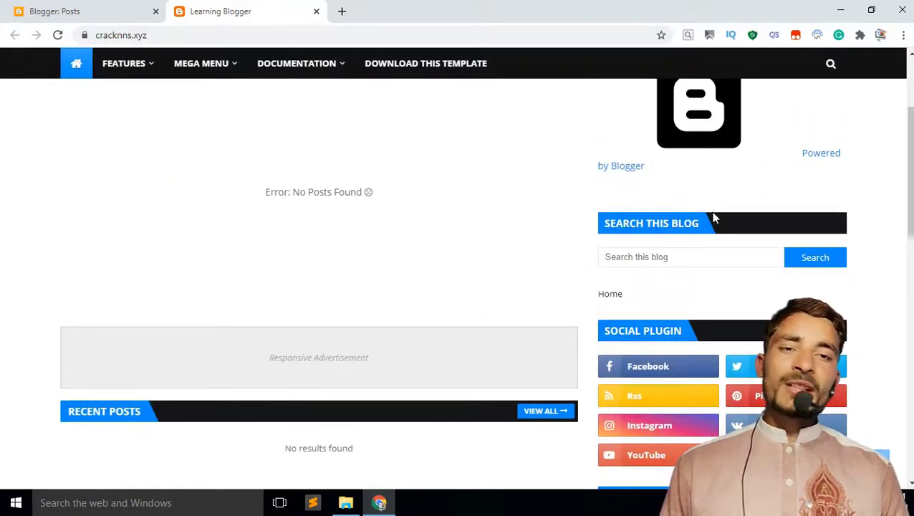
scroll(713, 226, down, 1)
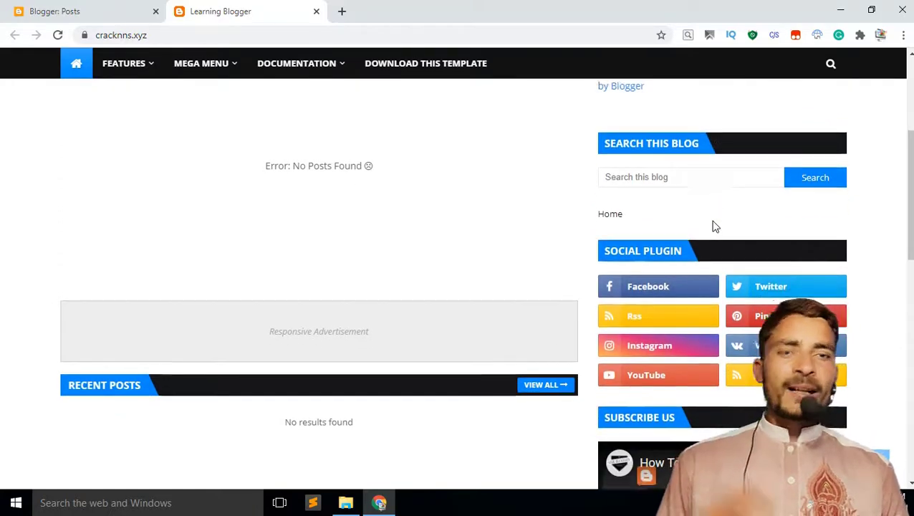
scroll(713, 227, up, 1)
scroll(714, 225, down, 3)
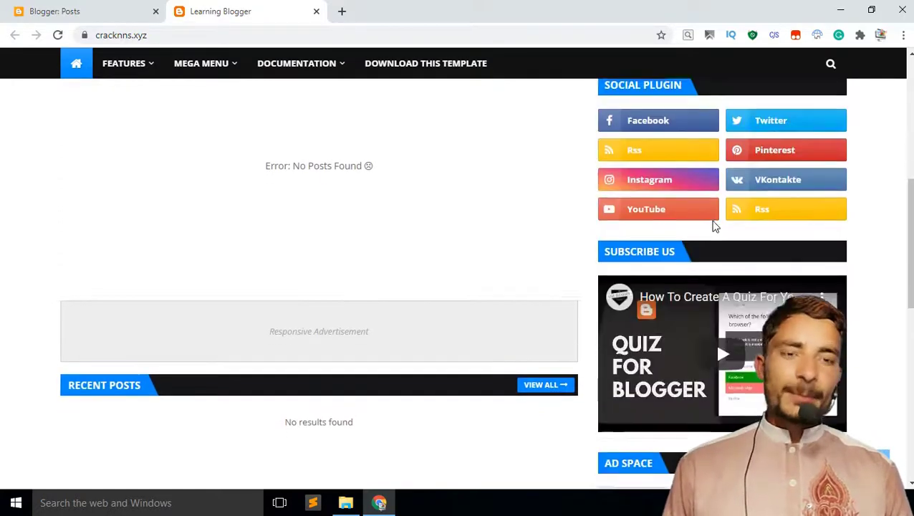
scroll(705, 343, down, 1)
scroll(705, 342, down, 4)
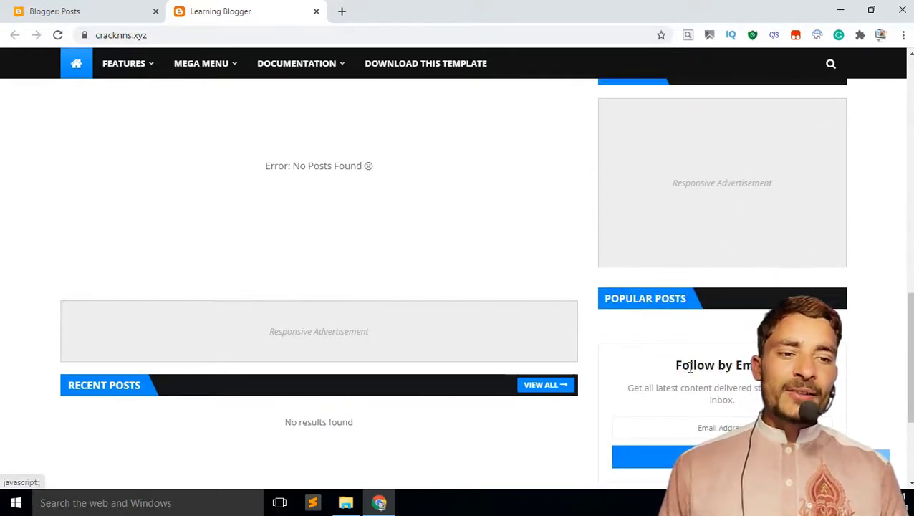
scroll(706, 277, down, 3)
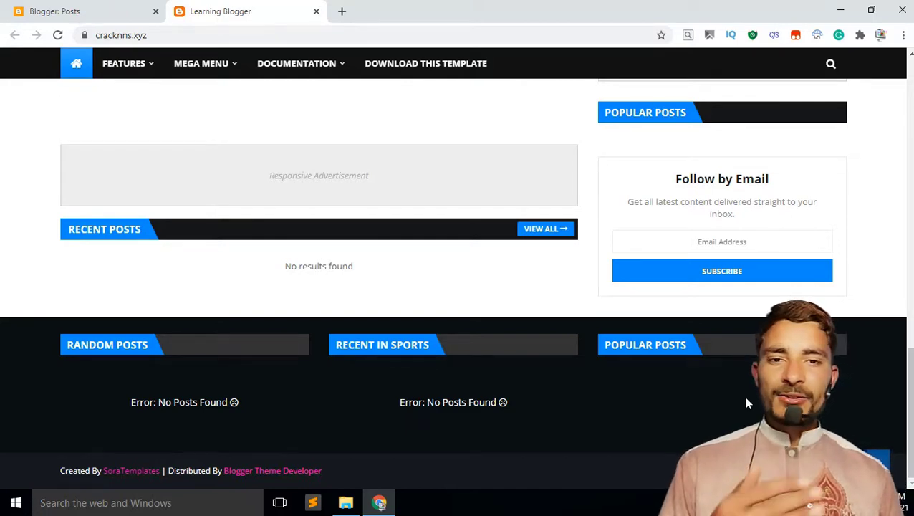
scroll(745, 403, up, 3)
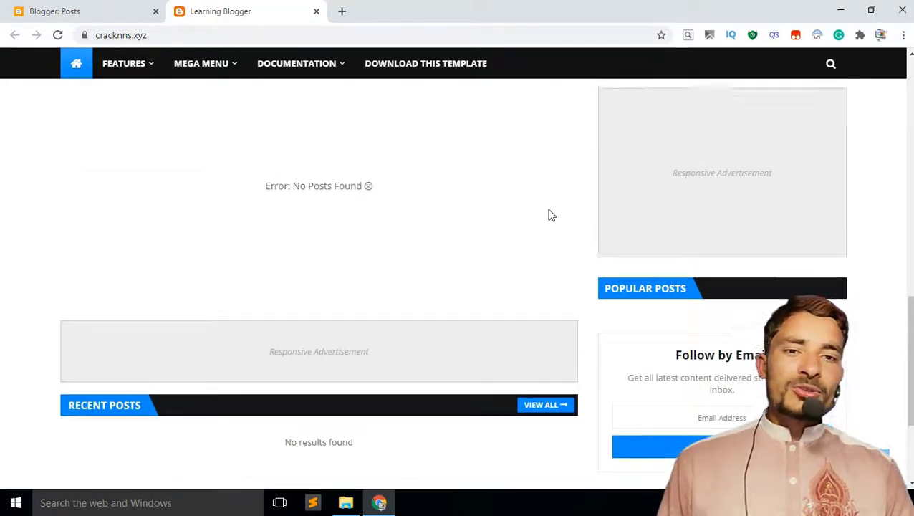
scroll(294, 148, up, 2)
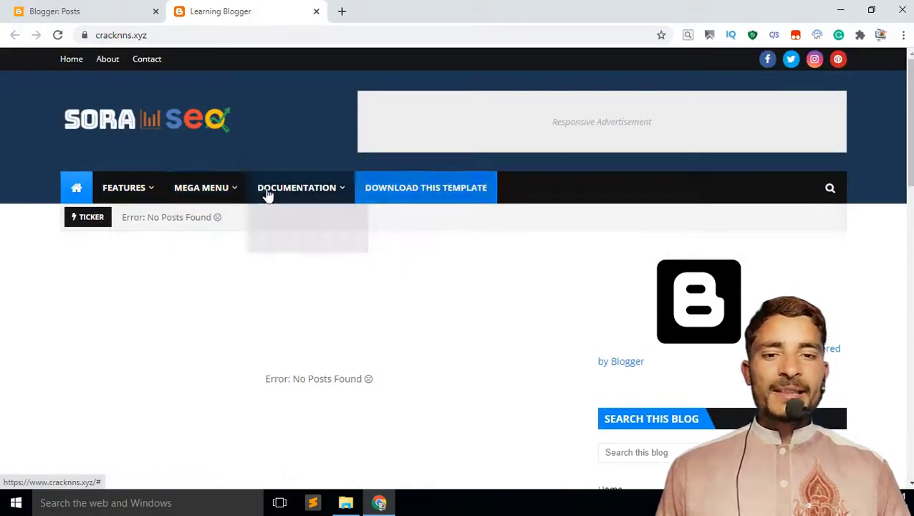
mouse_move(275, 205)
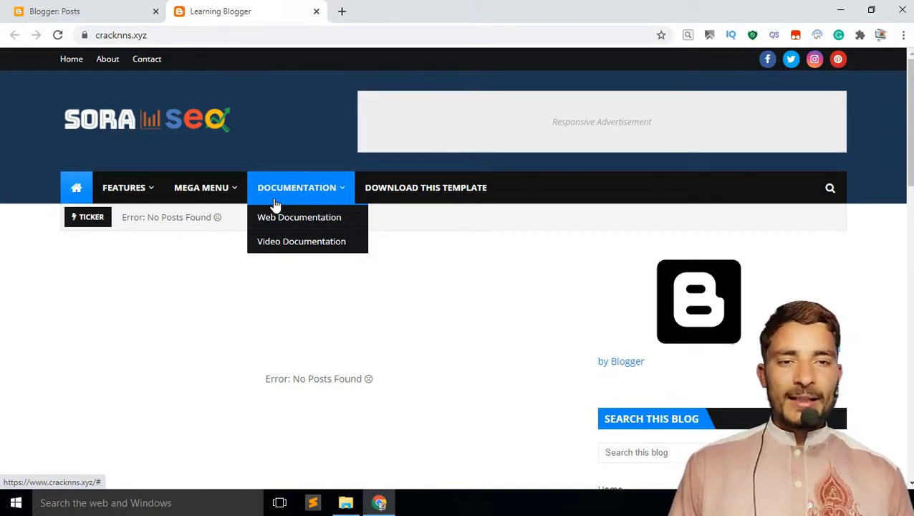
Open the blog's Layout in Blogger and remove the Header Ads Widget from the Header Ads 728x90 section.
click(43, 10)
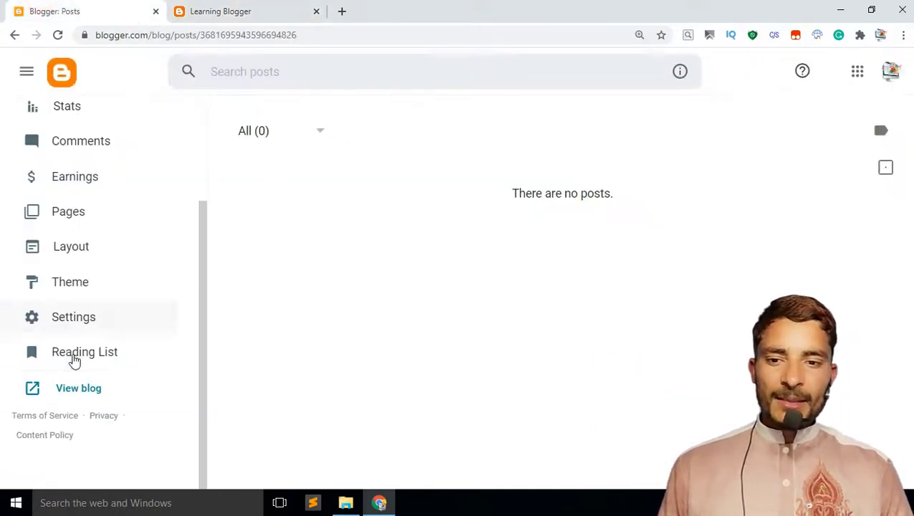
click(69, 246)
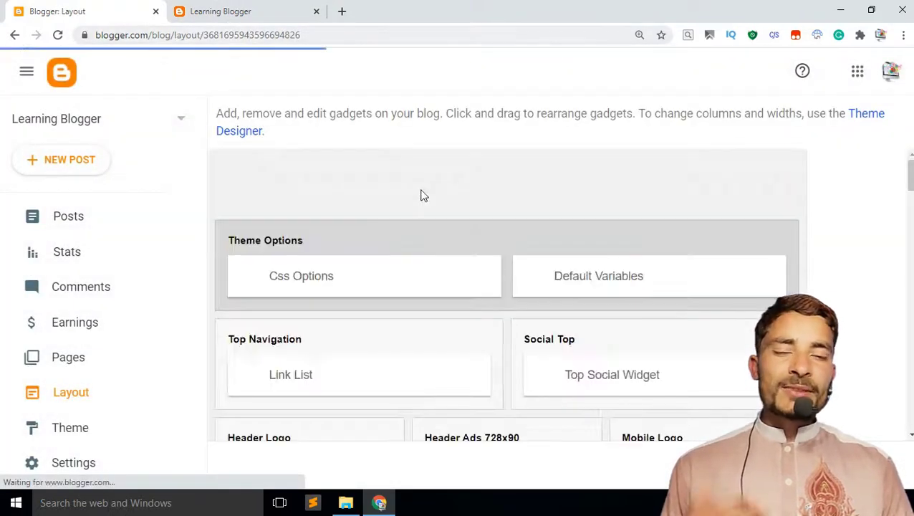
scroll(553, 237, down, 3)
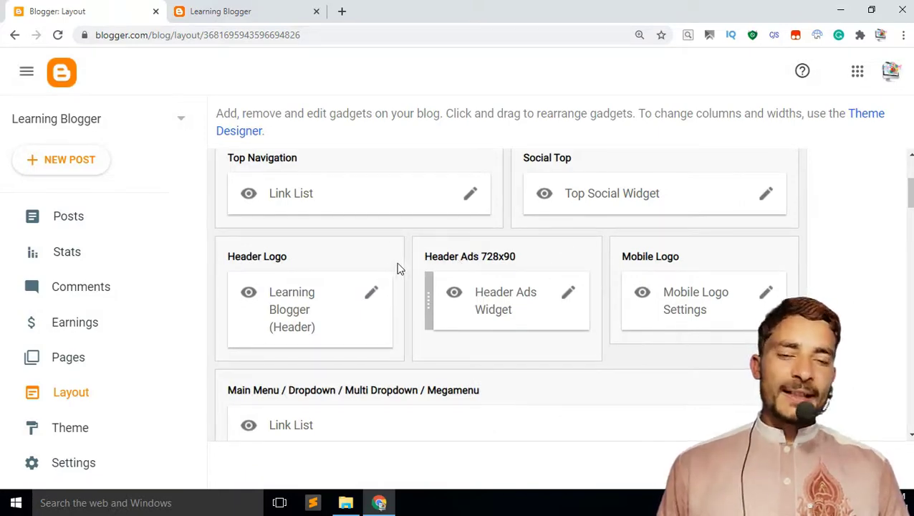
click(569, 293)
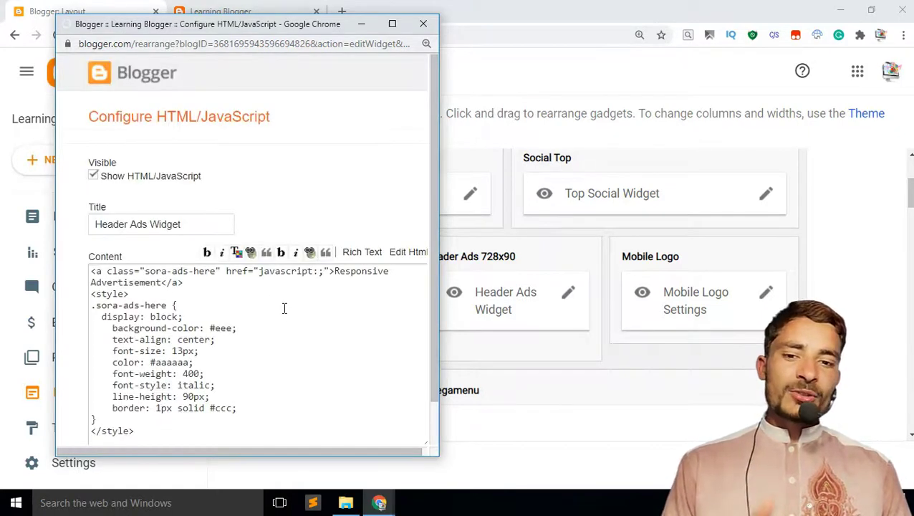
scroll(283, 308, down, 1)
click(222, 424)
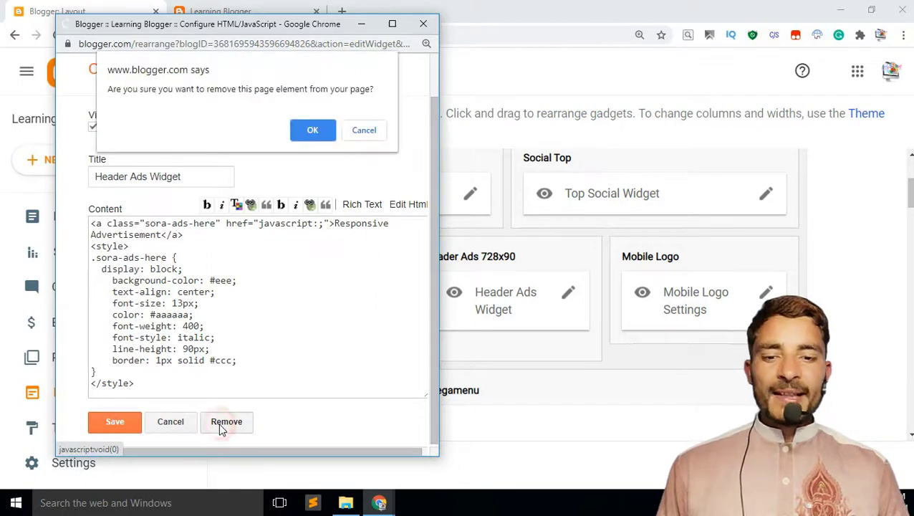
click(314, 127)
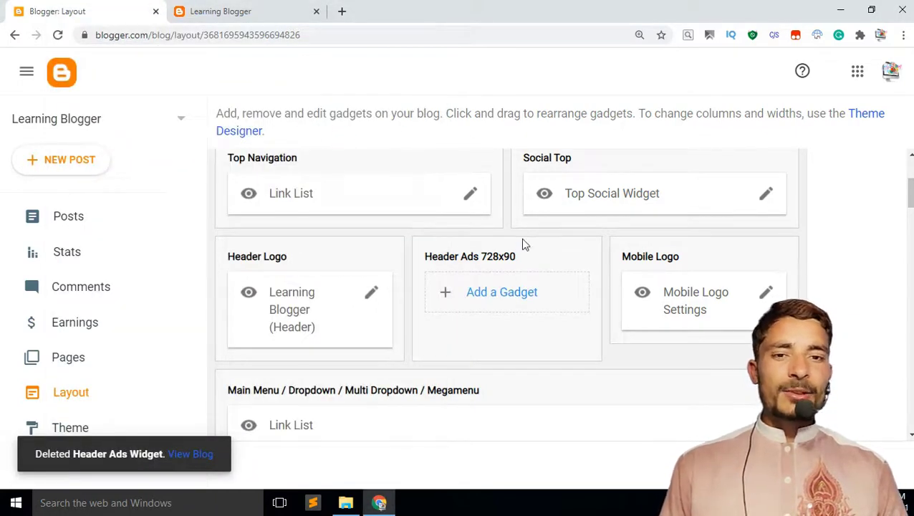
Reload the live blog to check the header ad area.
scroll(521, 255, down, 10)
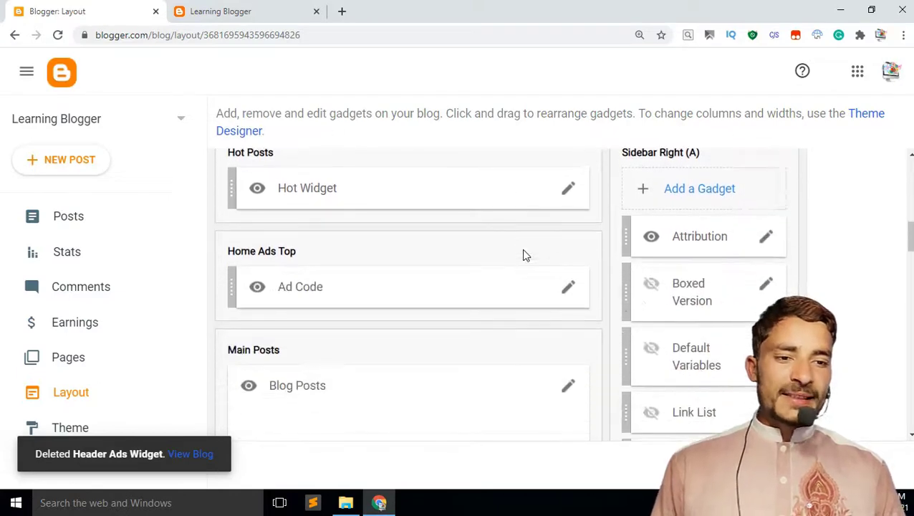
click(261, 8)
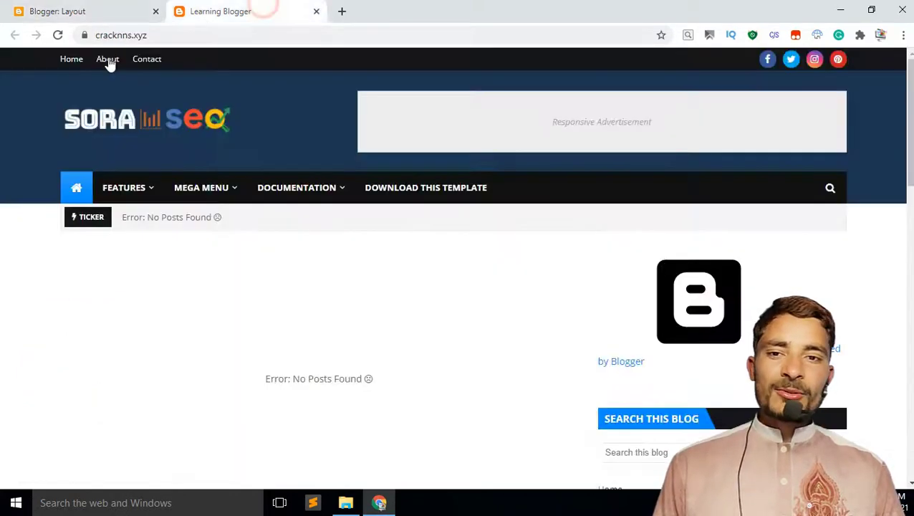
click(62, 33)
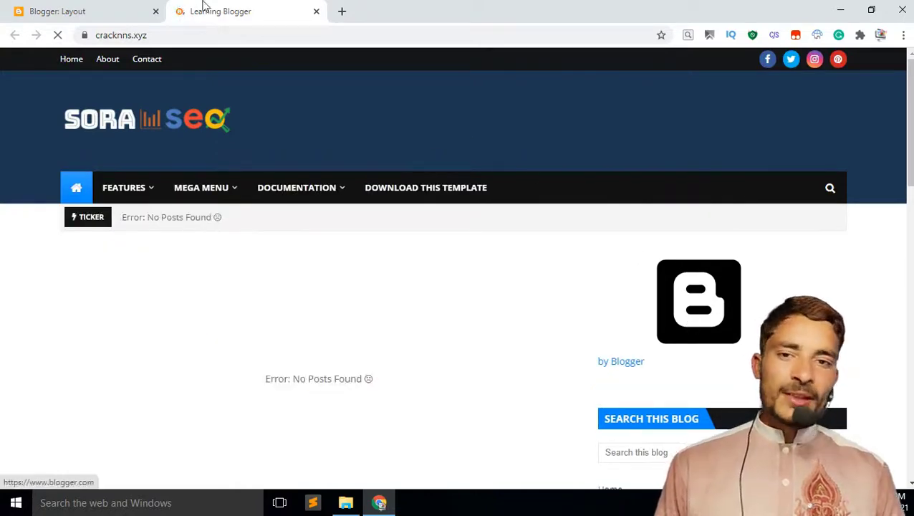
Return to the Blogger layout and remove the Attribution gadget from Sidebar Right (A).
click(152, 7)
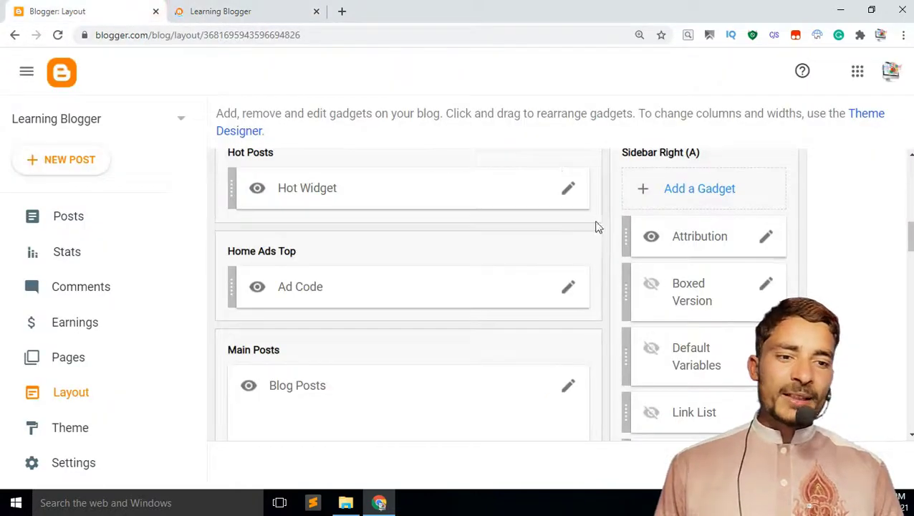
click(767, 238)
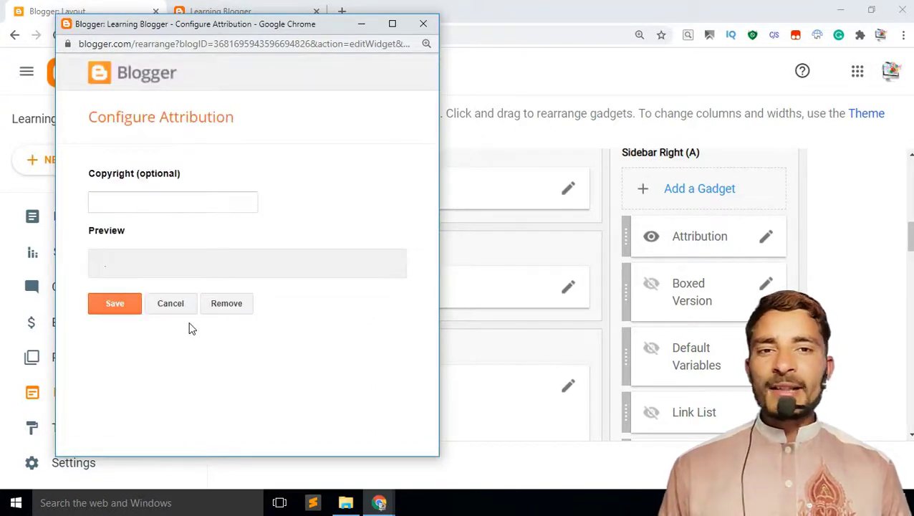
click(227, 309)
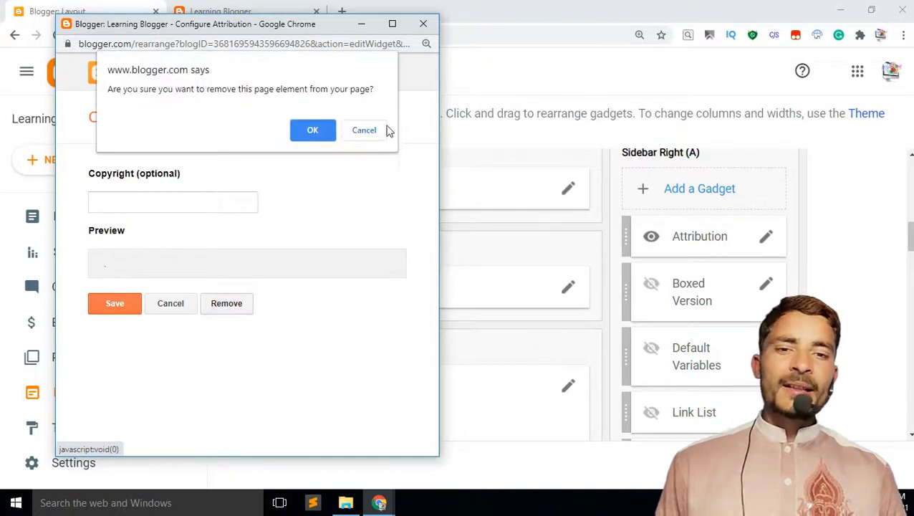
click(316, 129)
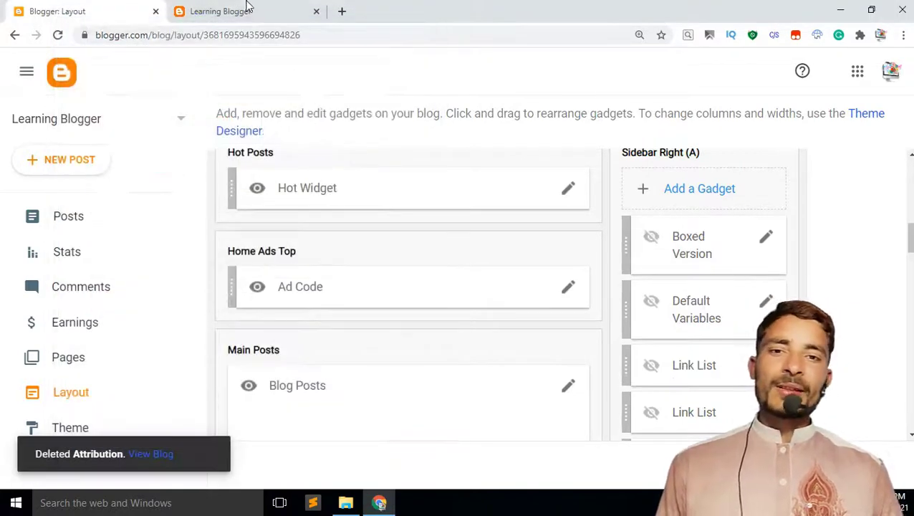
Examine the main navigation on the live blog, including the Features dropdown, its Multi DropDown submenu and the Mega Menu.
click(247, 10)
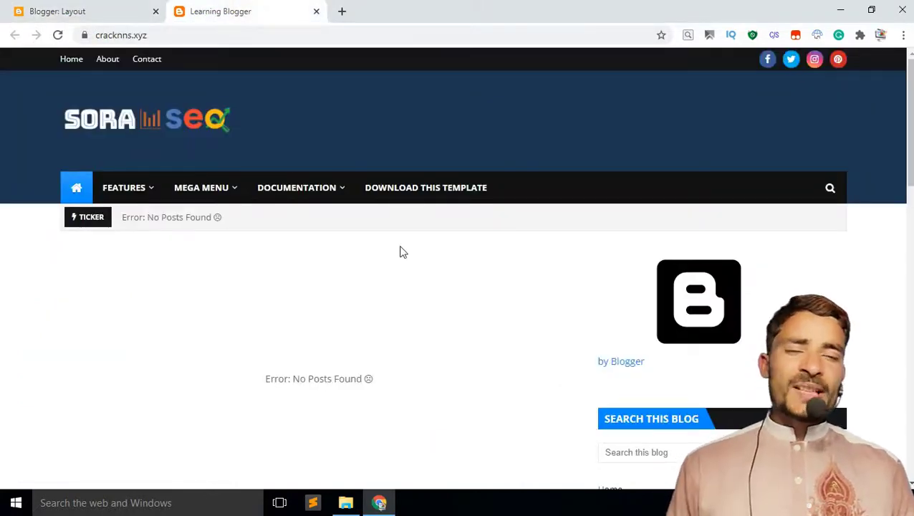
scroll(401, 251, down, 1)
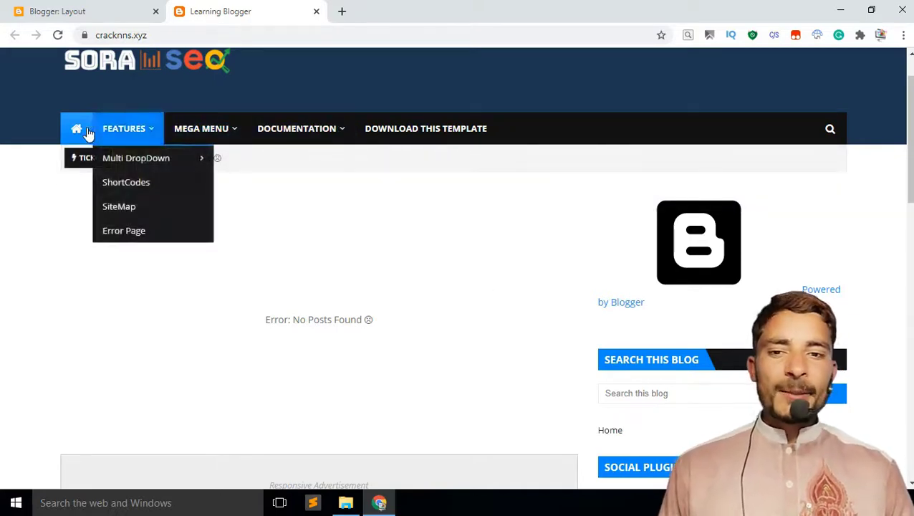
mouse_move(119, 136)
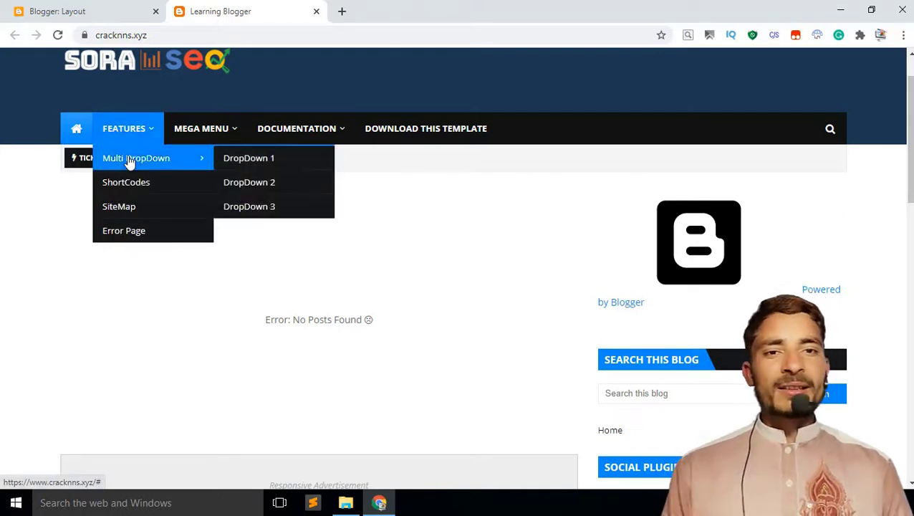
mouse_move(204, 140)
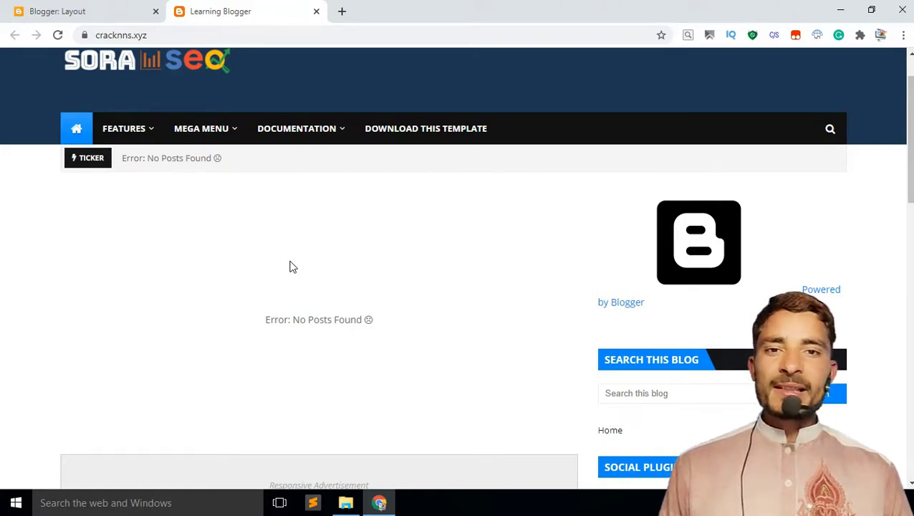
Reload the live blog to check the sidebar without the Attribution gadget.
click(67, 11)
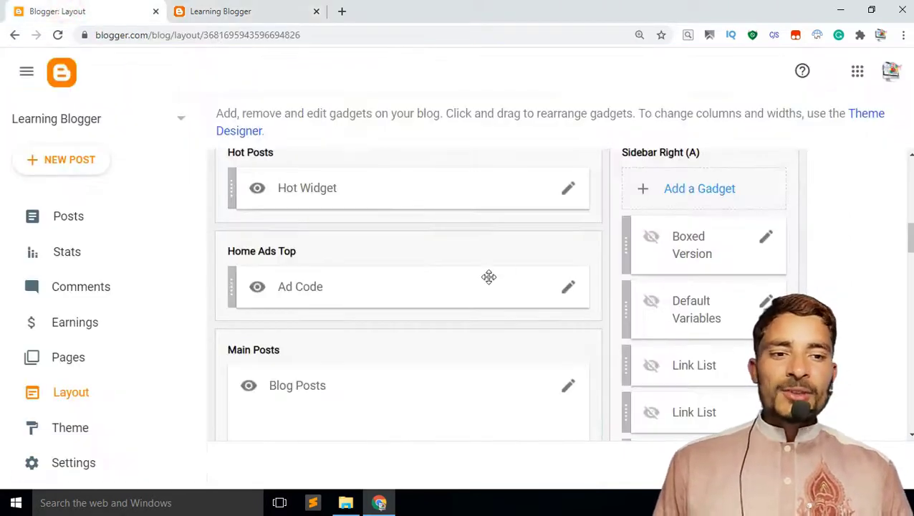
click(261, 9)
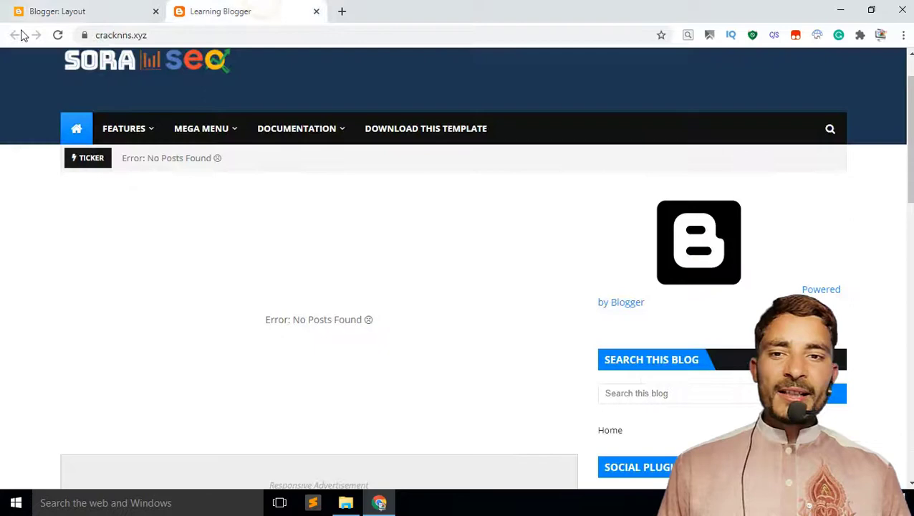
click(56, 35)
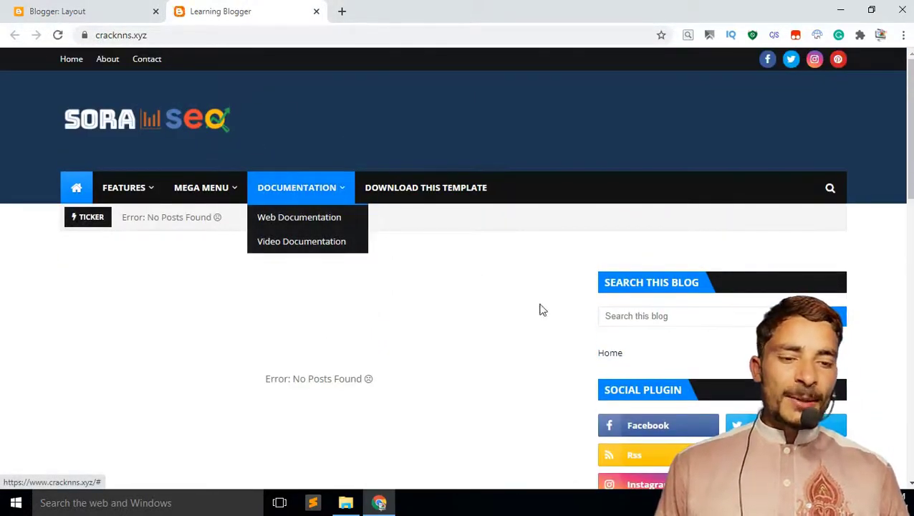
In the Blogger layout, make the Boxed Version link list in Sidebar Right (A) visible, save it, and check it on the reloaded live blog.
click(84, 7)
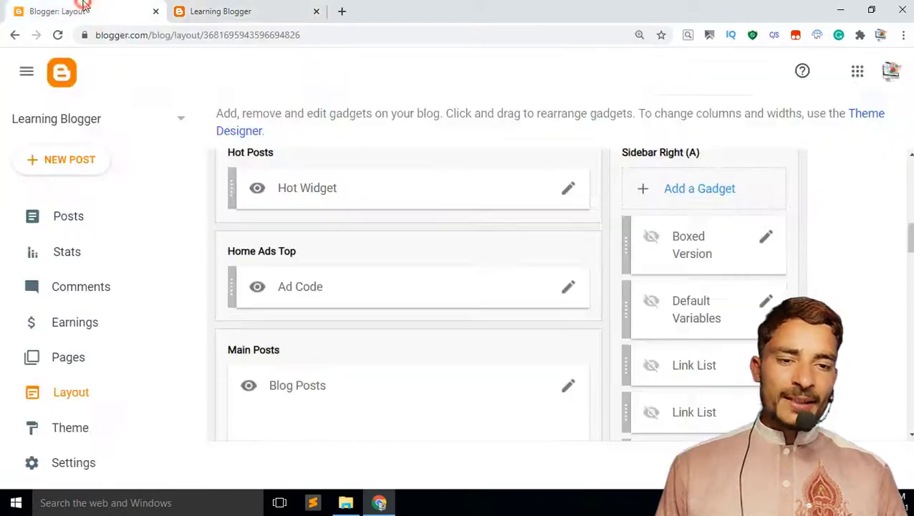
click(763, 240)
click(247, 325)
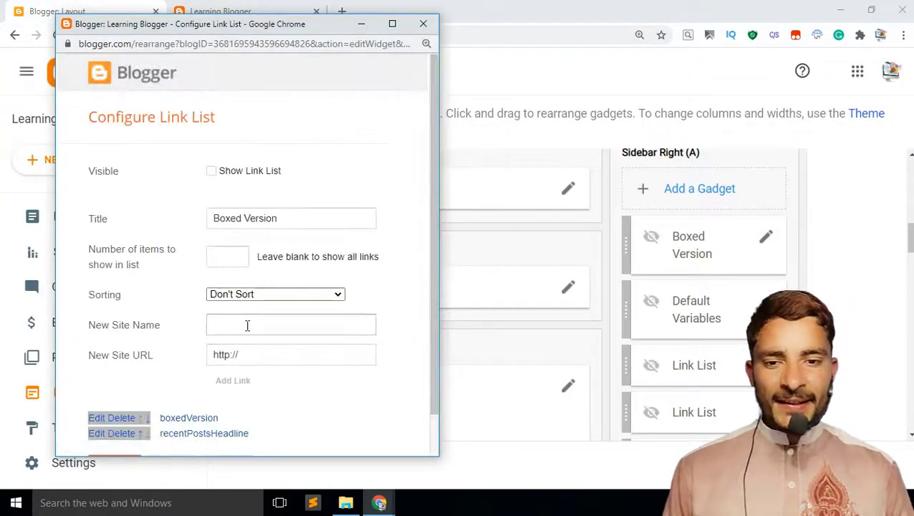
scroll(247, 309, down, 1)
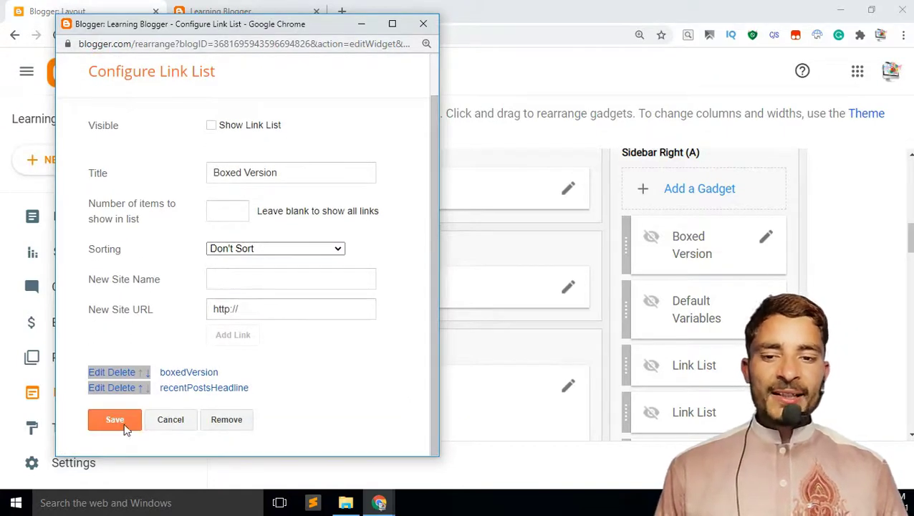
click(212, 125)
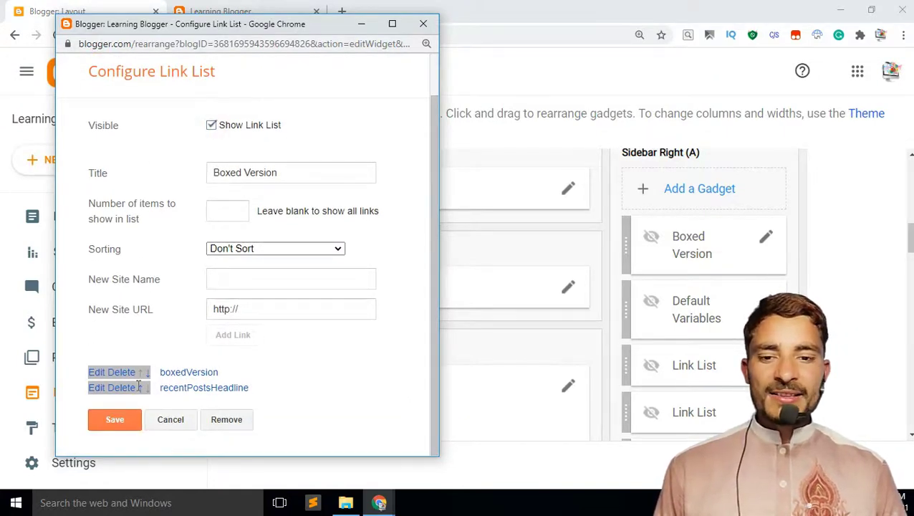
click(117, 420)
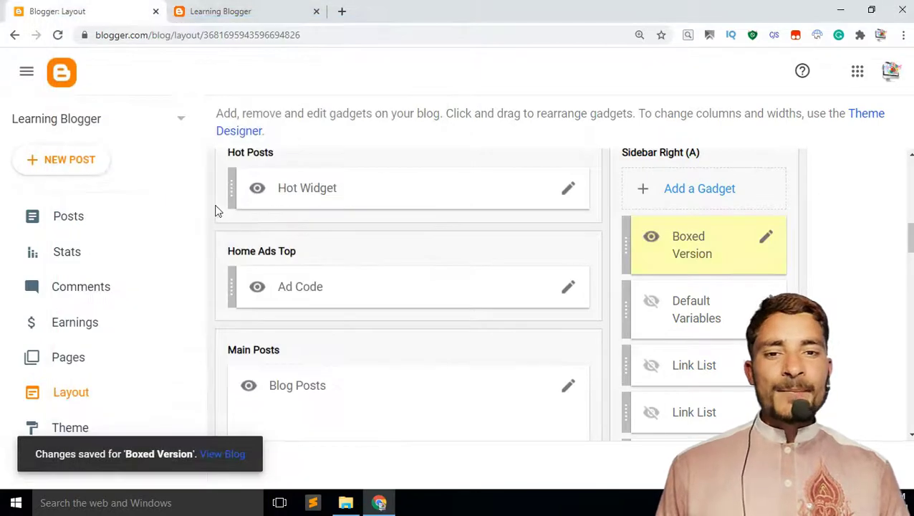
click(208, 5)
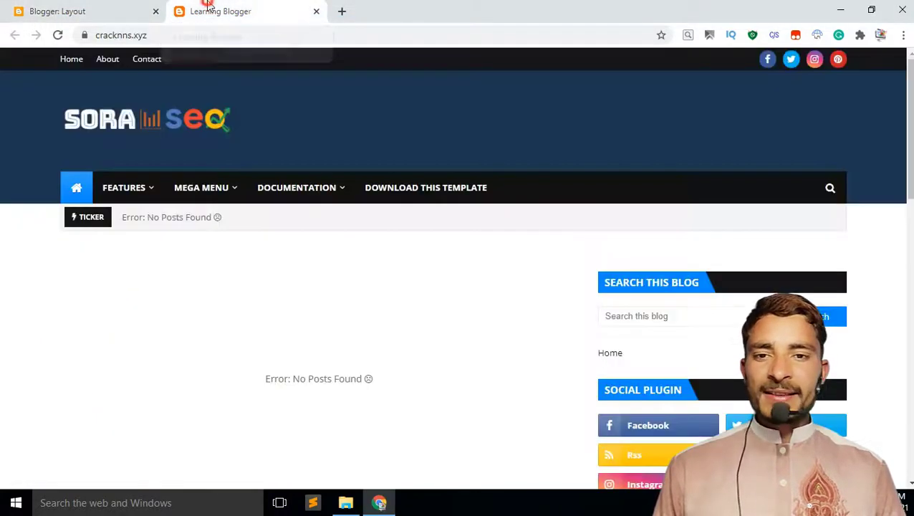
click(57, 36)
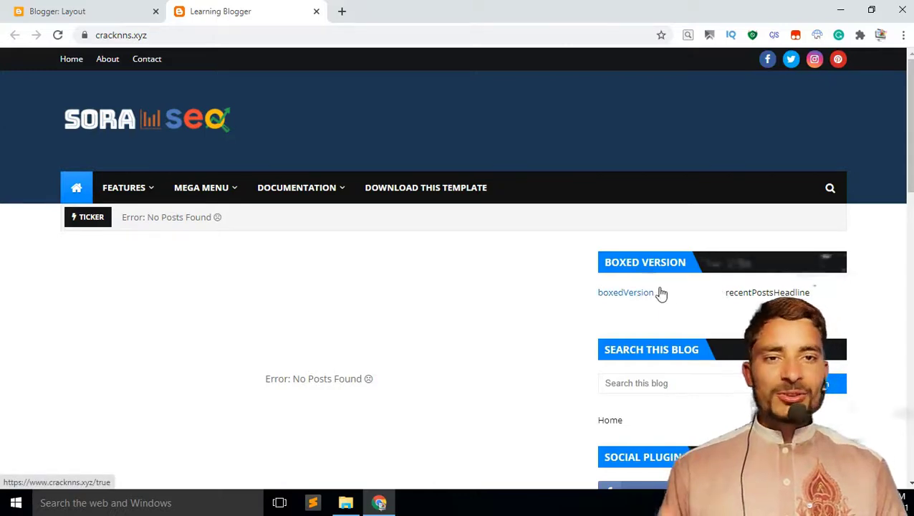
Return to the Blogger layout and remove the Boxed Version gadget from Sidebar Right (A).
click(89, 9)
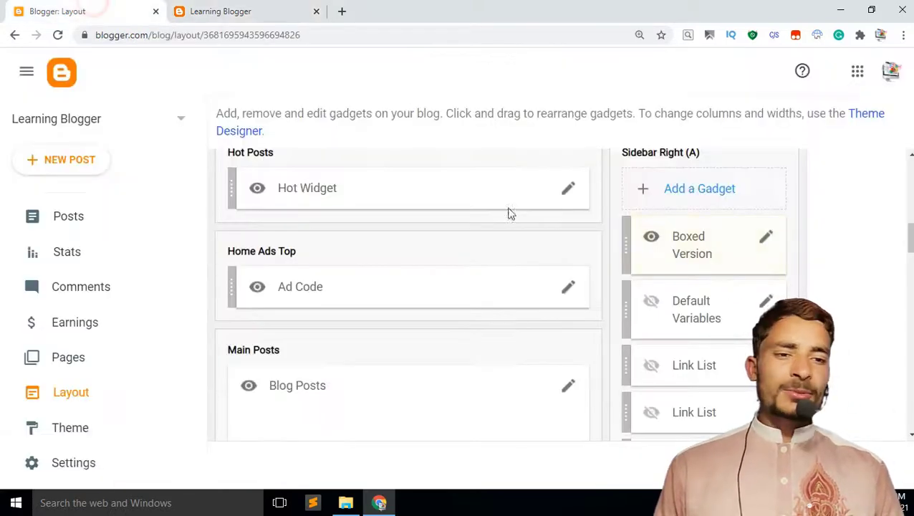
click(769, 238)
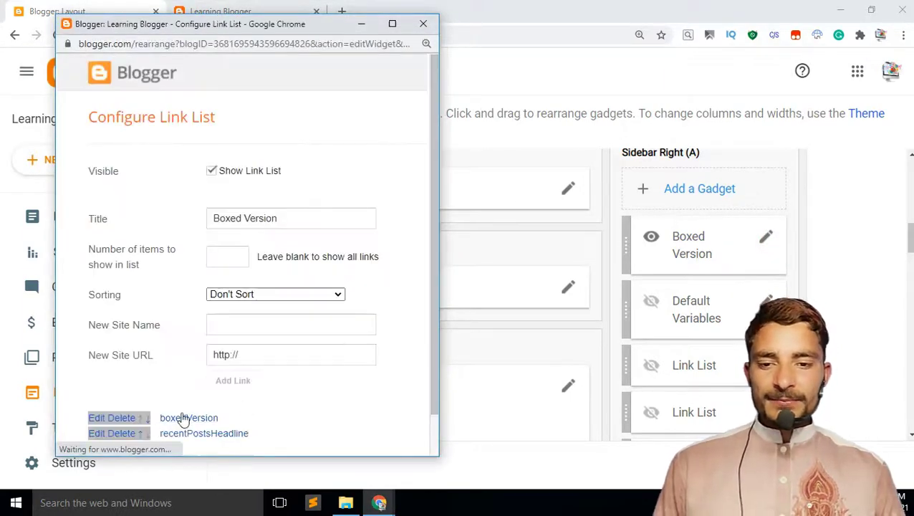
scroll(180, 417, down, 2)
click(228, 419)
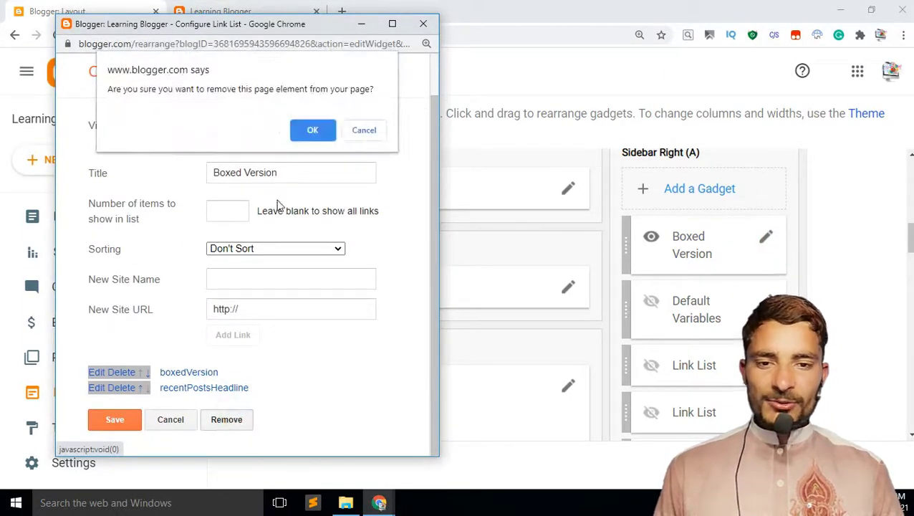
click(312, 130)
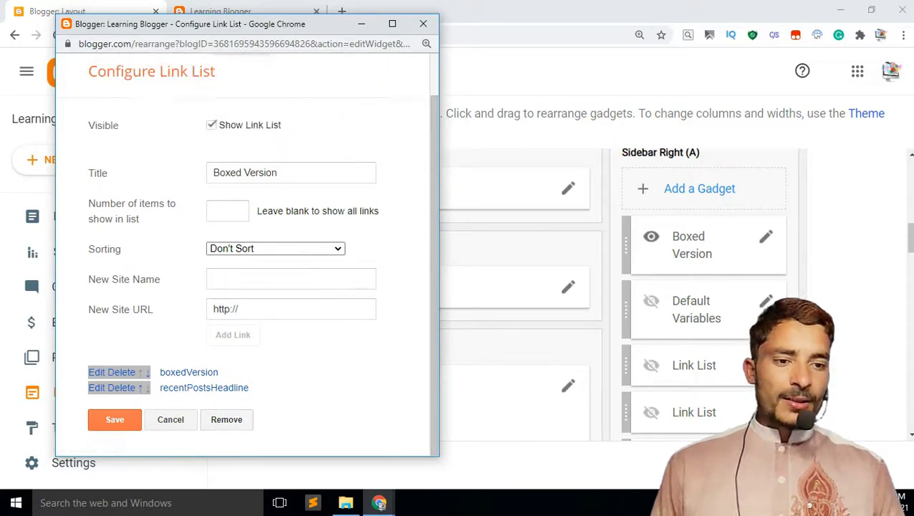
Examine the settings of the first Link List gadget in Sidebar Right (A) and close them without saving.
scroll(703, 370, down, 3)
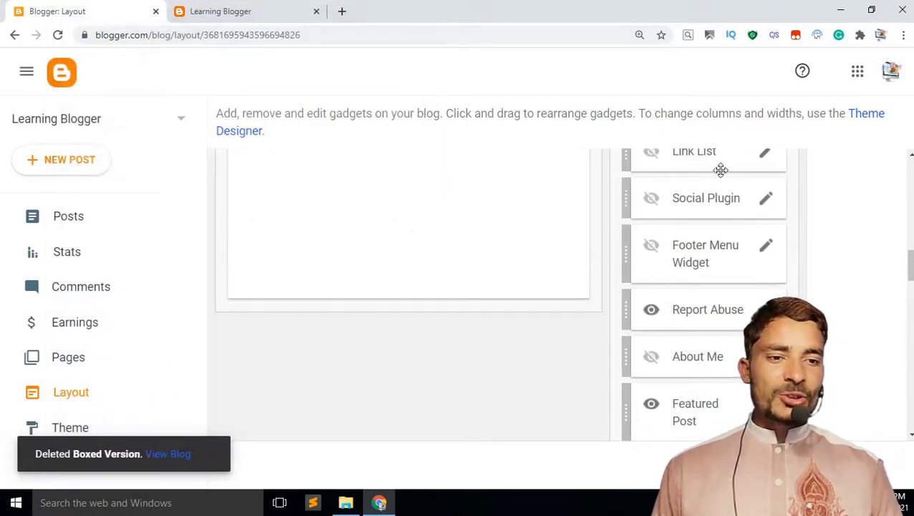
scroll(720, 169, up, 3)
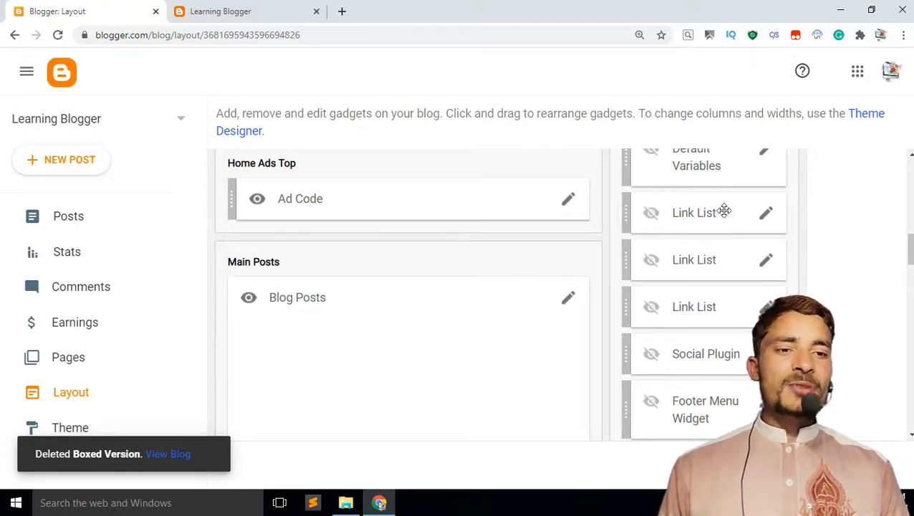
click(757, 218)
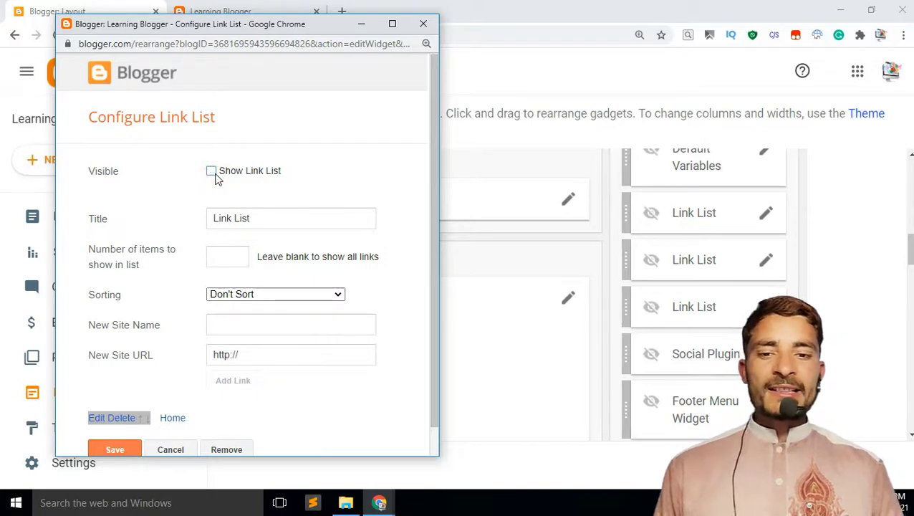
click(423, 23)
Turn on Show Link List for the Footer Menu Widget in Sidebar Right (A) and save the gadget.
scroll(764, 315, down, 2)
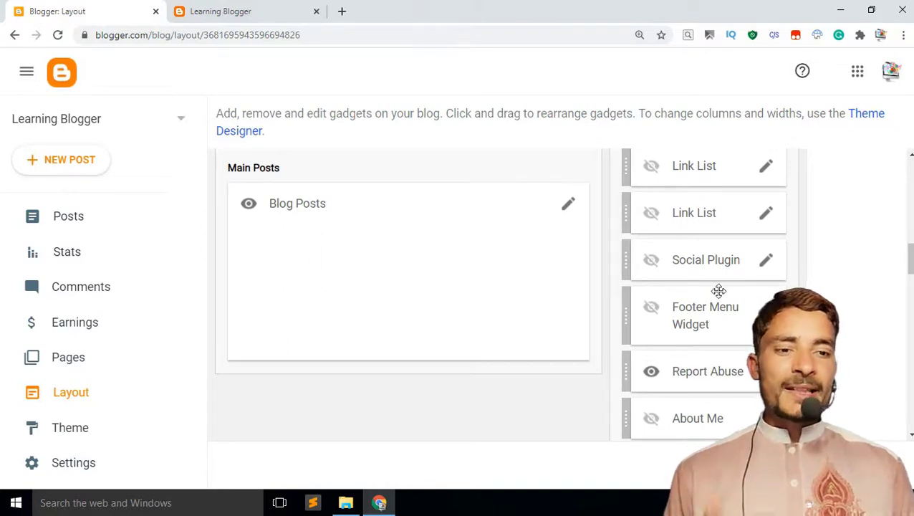
scroll(718, 289, down, 1)
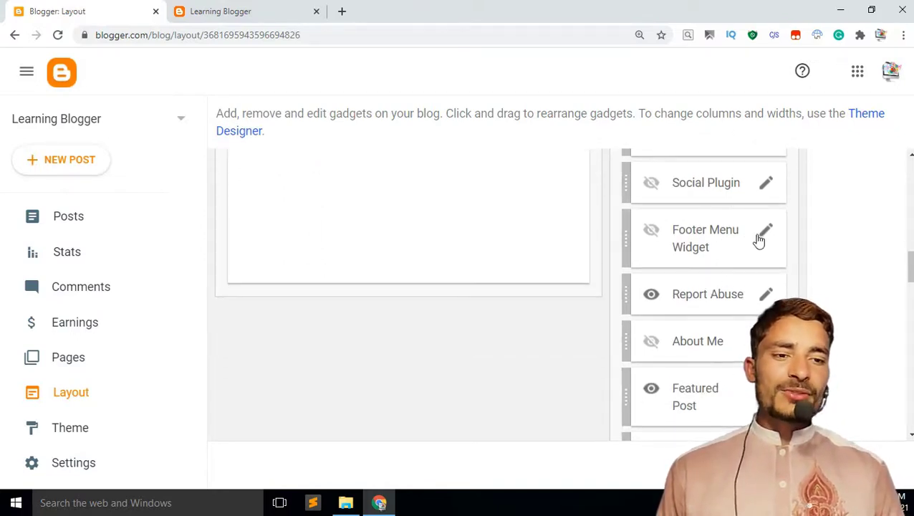
click(764, 233)
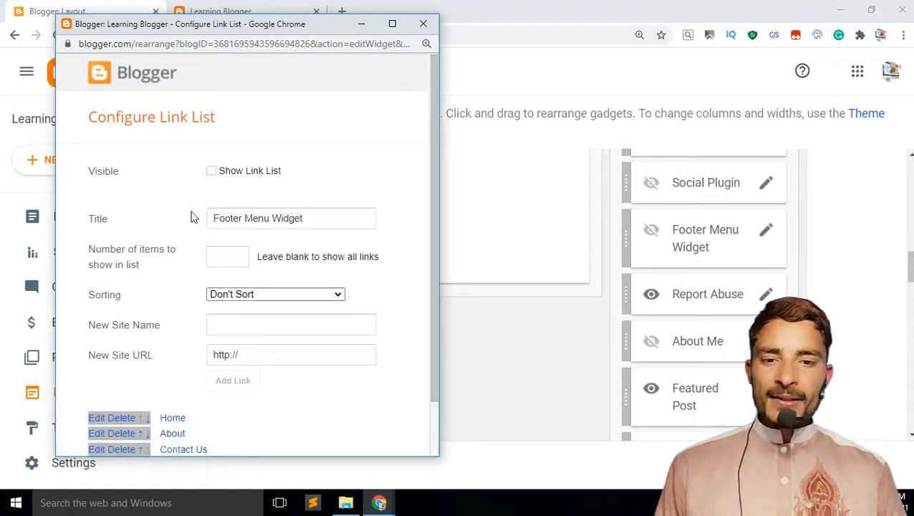
scroll(194, 284, down, 2)
scroll(180, 222, up, 2)
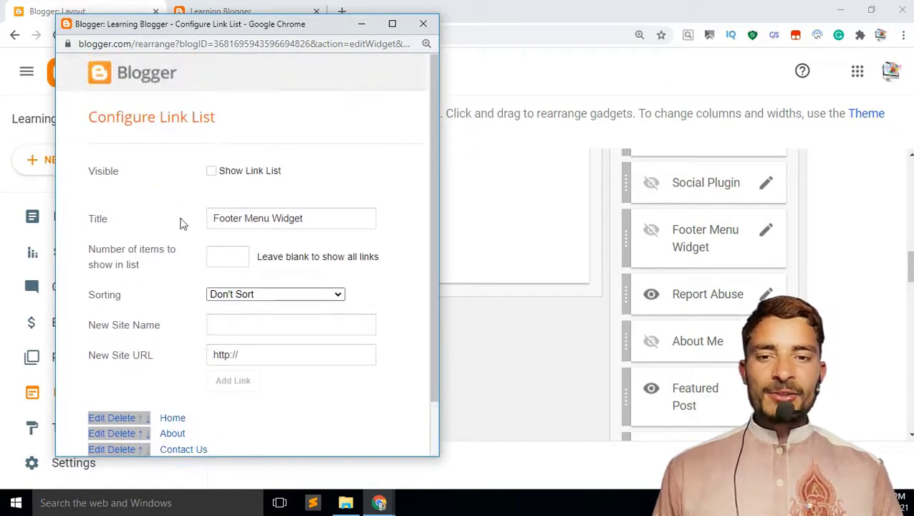
scroll(210, 179, down, 1)
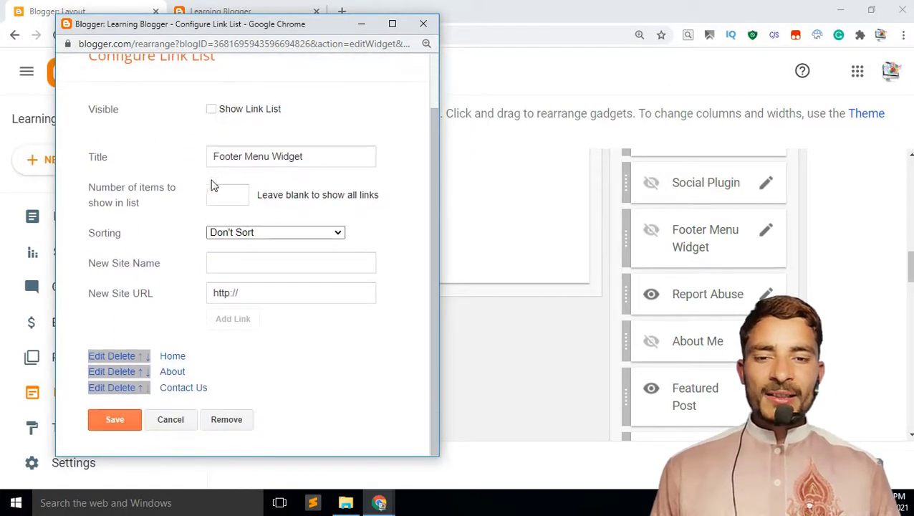
click(210, 110)
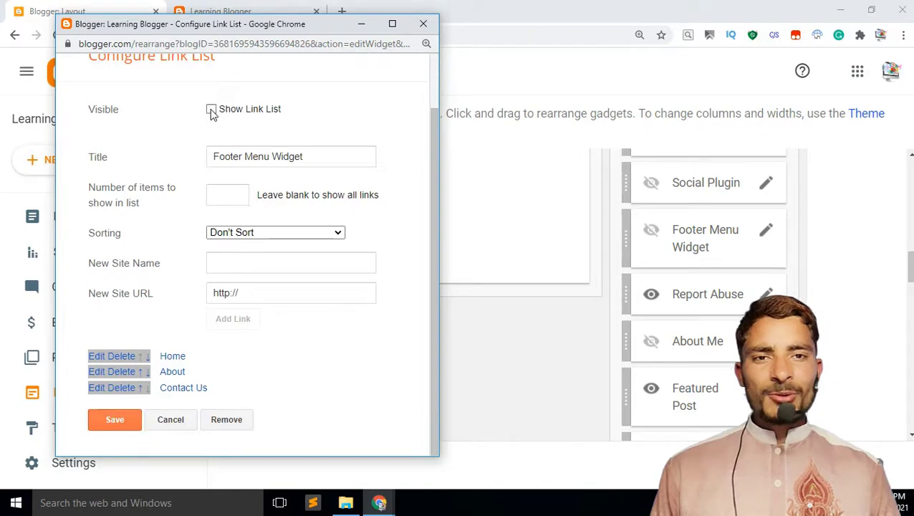
click(98, 425)
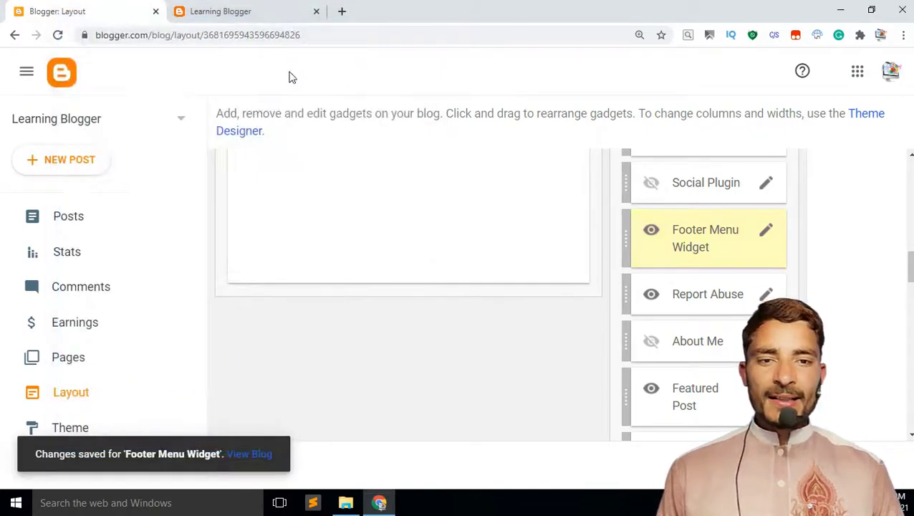
Reload the live blog and look through the page to find where the Footer Menu Widget is placed.
click(299, 7)
click(59, 34)
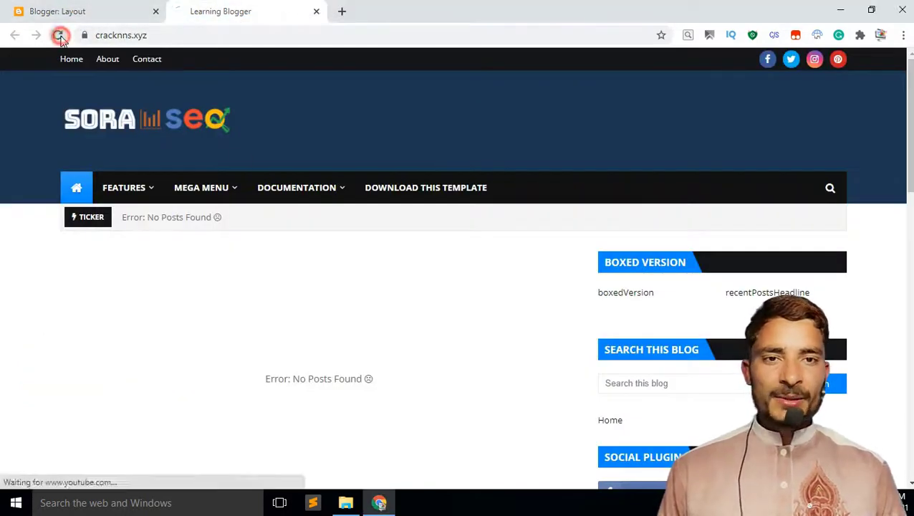
mouse_move(295, 254)
scroll(459, 440, down, 4)
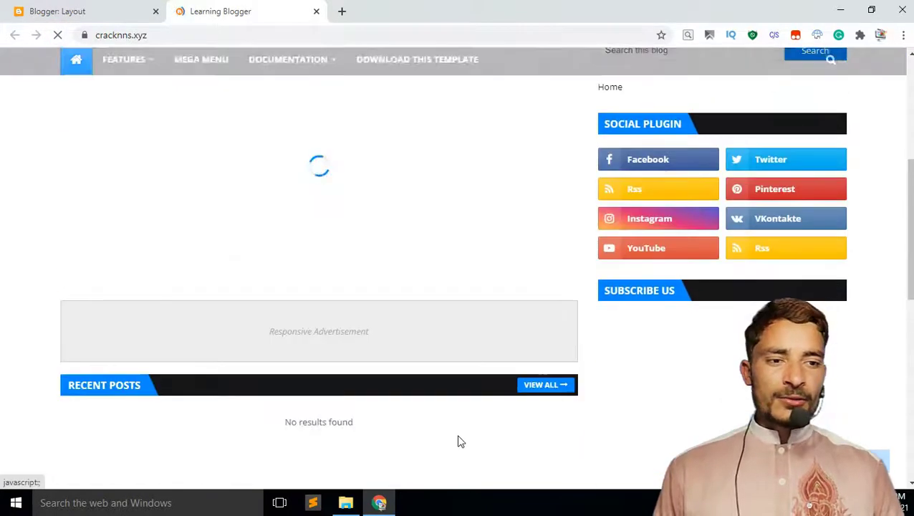
scroll(459, 441, down, 3)
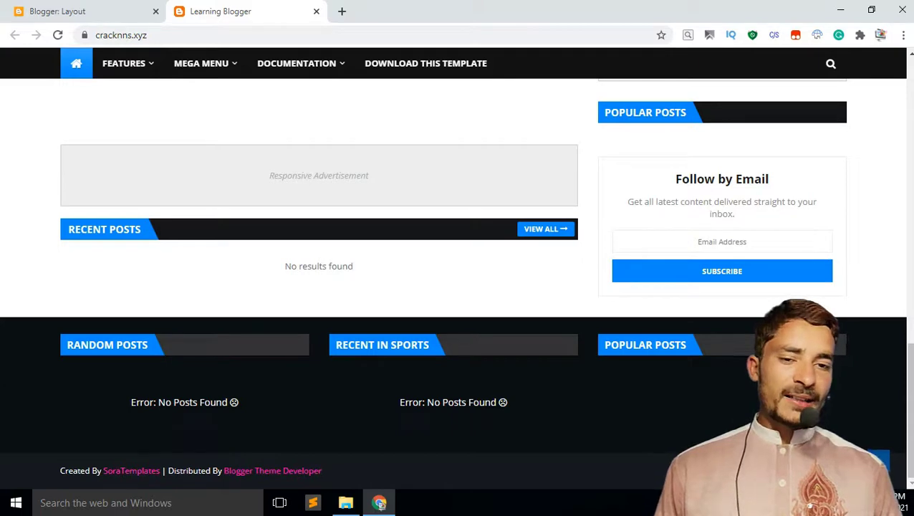
scroll(580, 435, up, 1)
scroll(622, 324, up, 10)
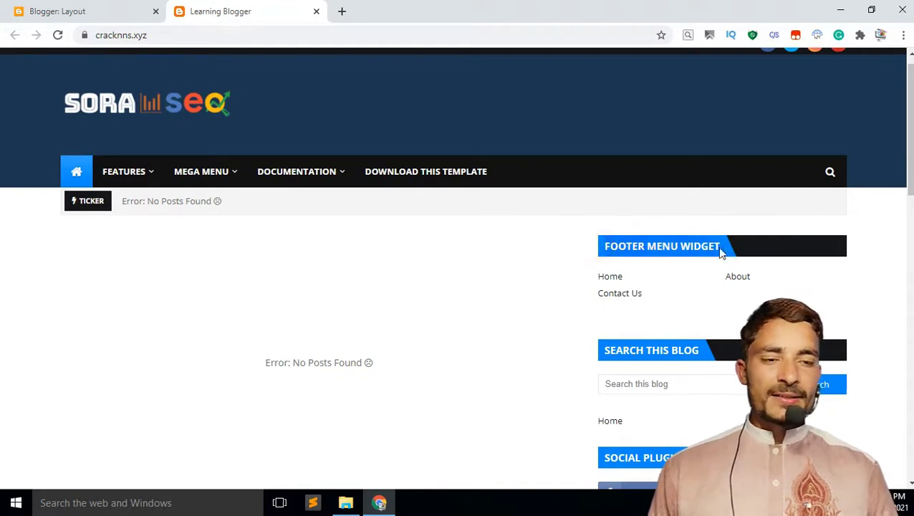
Return to the Blogger layout and remove the Footer Menu Widget from Sidebar Right (A).
click(103, 9)
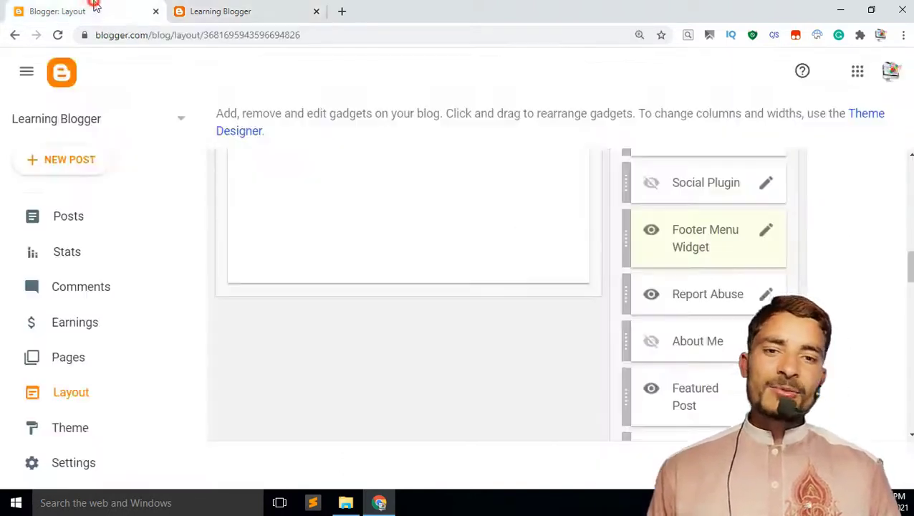
click(766, 231)
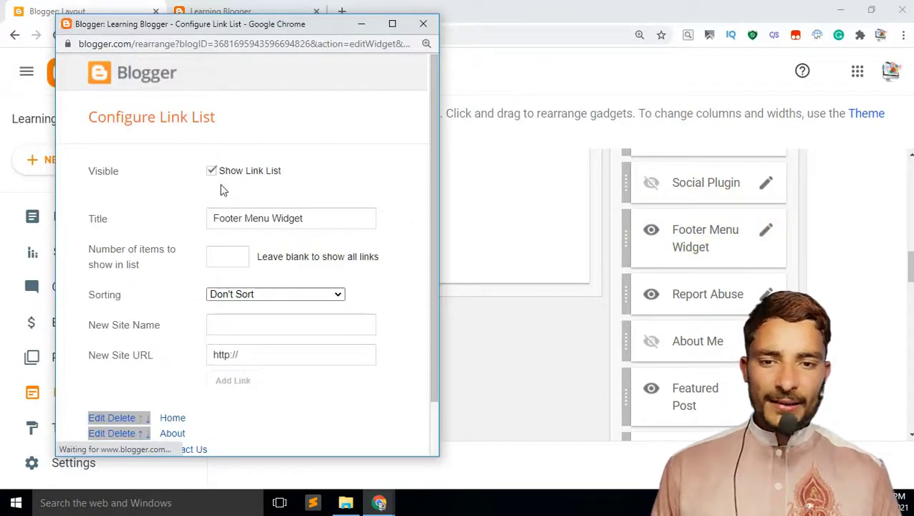
scroll(157, 383, down, 2)
click(226, 419)
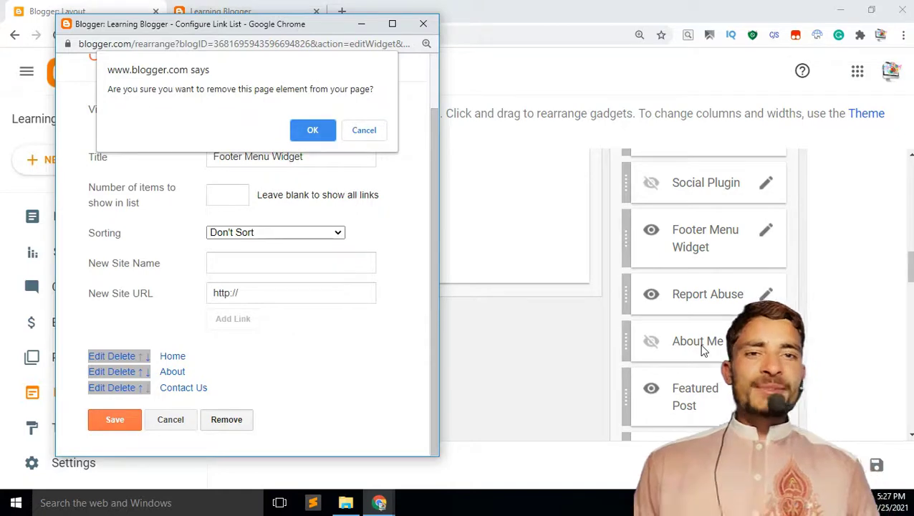
click(315, 132)
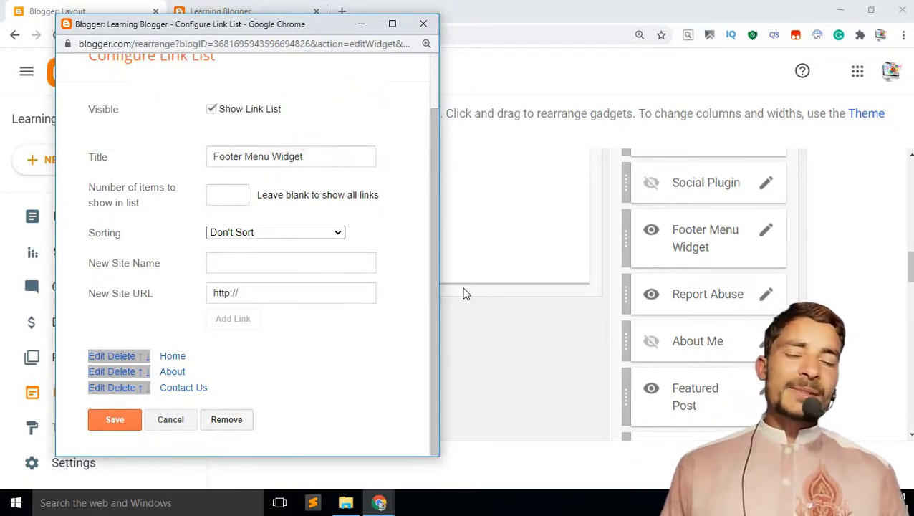
scroll(387, 175, down, 3)
Review the remaining sidebar and footer widgets on the live blog, down to the footer credits.
click(224, 10)
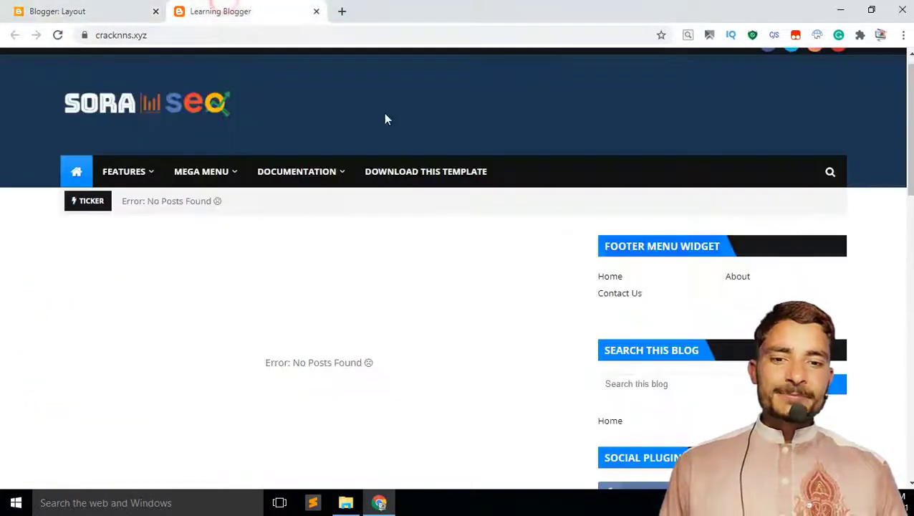
scroll(461, 120, down, 5)
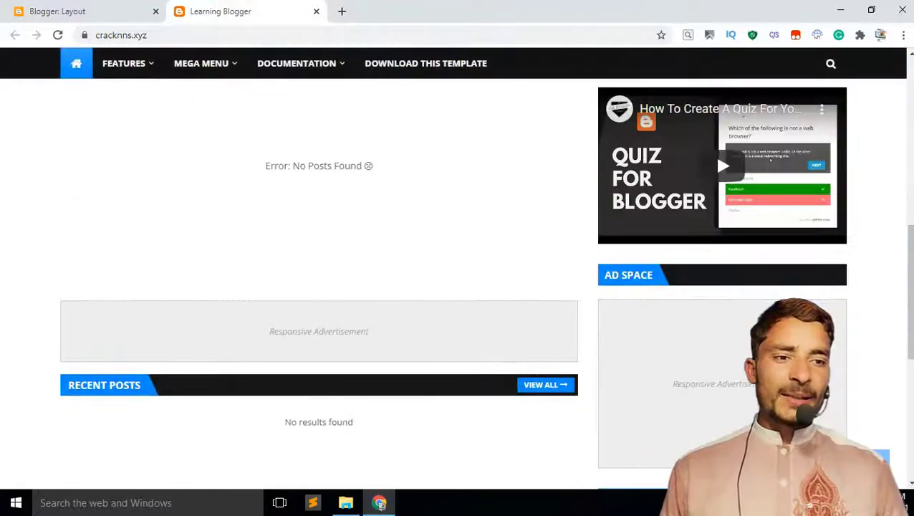
scroll(714, 152, down, 3)
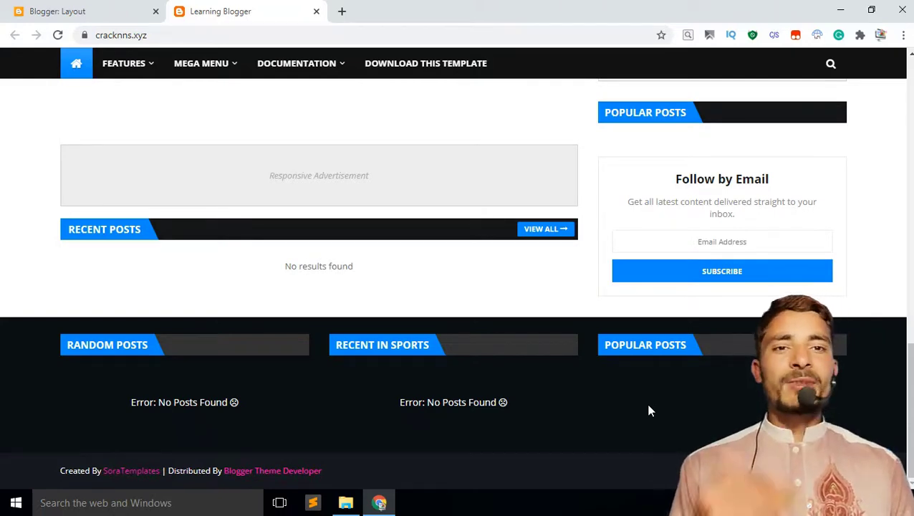
Return to the Blogger layout and remove both hidden AdSense gadgets from Sidebar Right (A).
scroll(331, 115, up, 2)
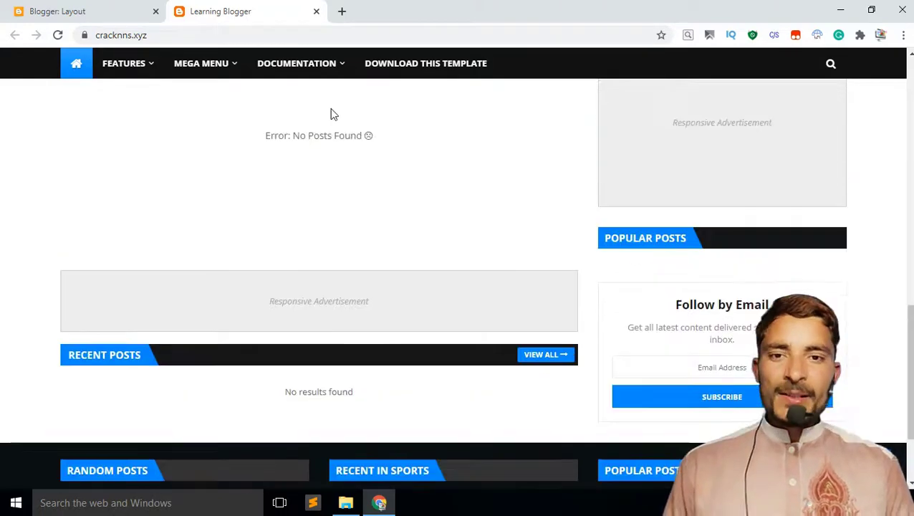
click(106, 6)
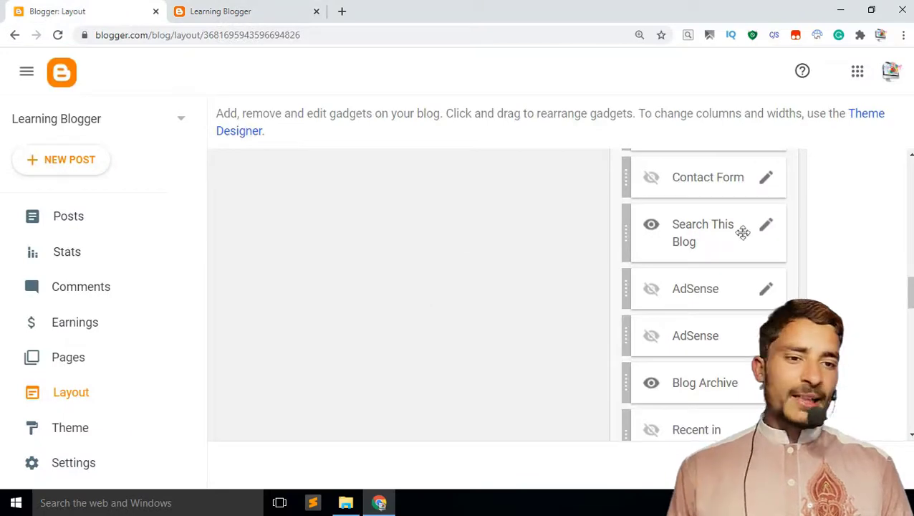
scroll(700, 301, down, 1)
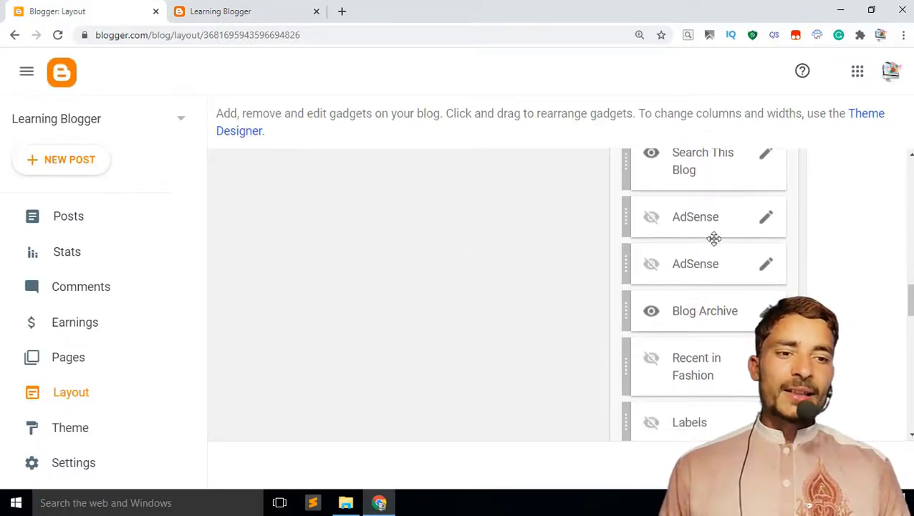
click(765, 218)
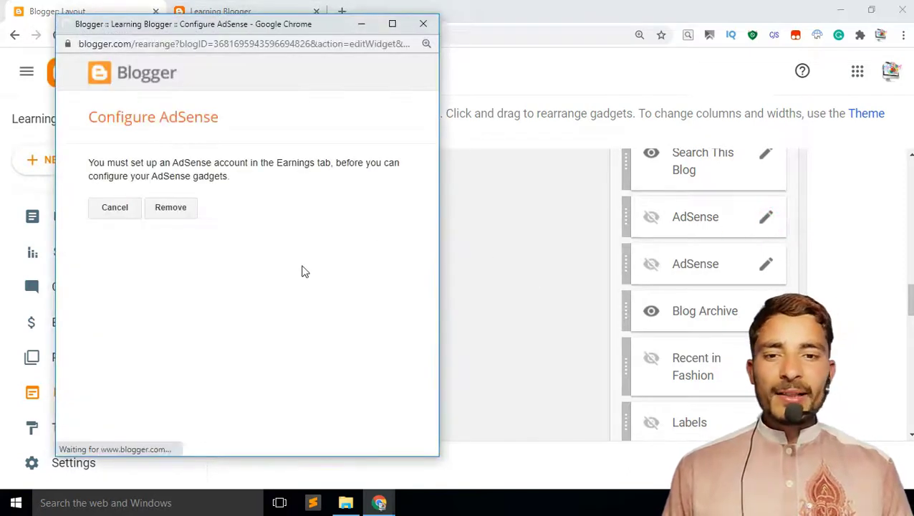
click(177, 213)
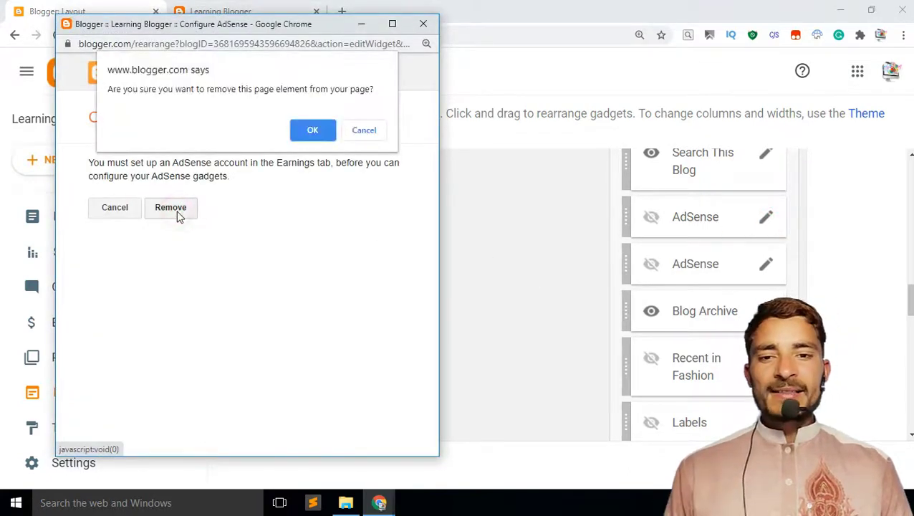
click(322, 130)
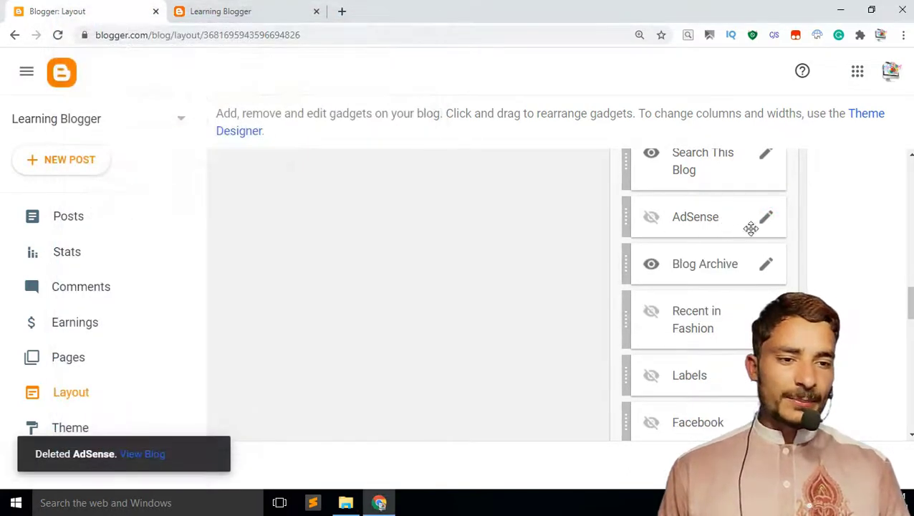
click(763, 218)
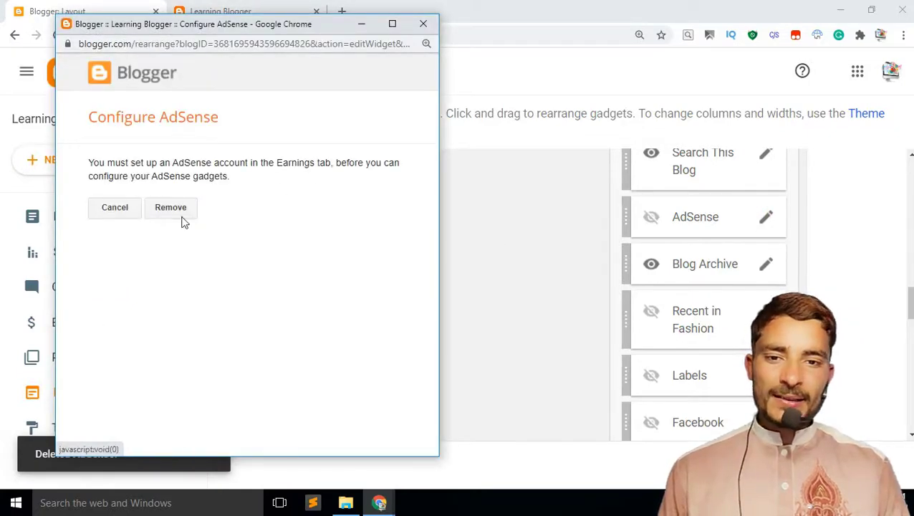
click(181, 219)
click(319, 132)
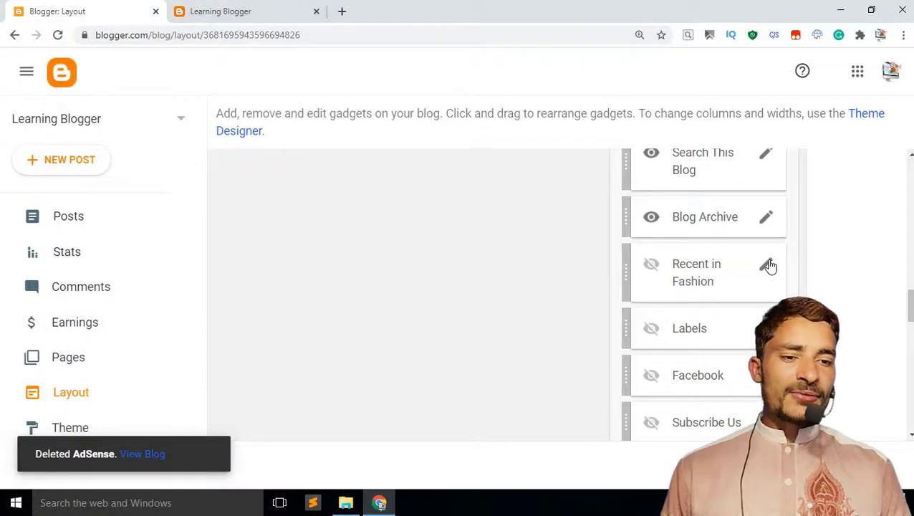
Remove the hidden Recent in Fashion gadget from Sidebar Right (A) and approve its deletion.
click(768, 266)
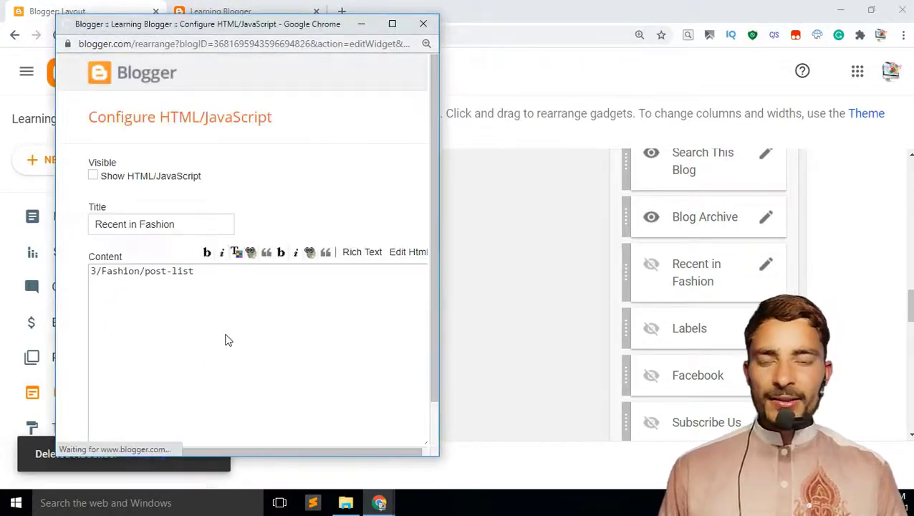
scroll(173, 292, down, 1)
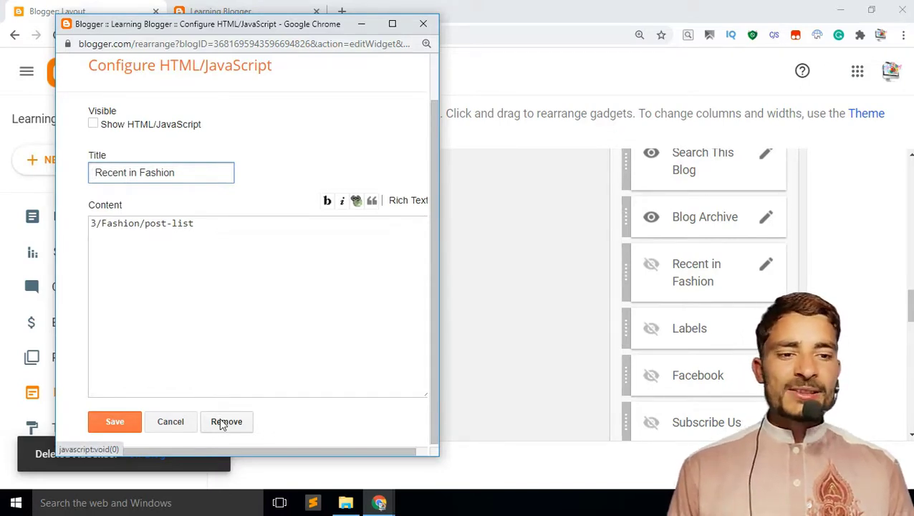
click(224, 422)
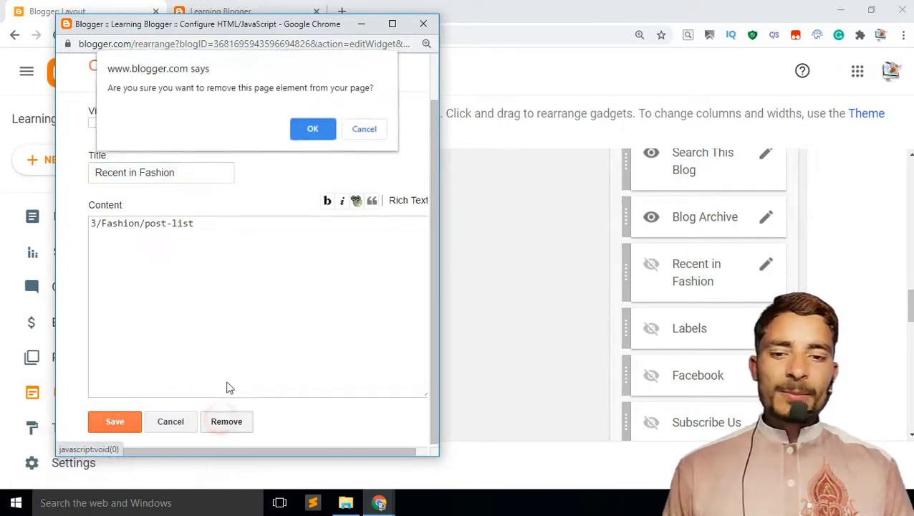
click(313, 131)
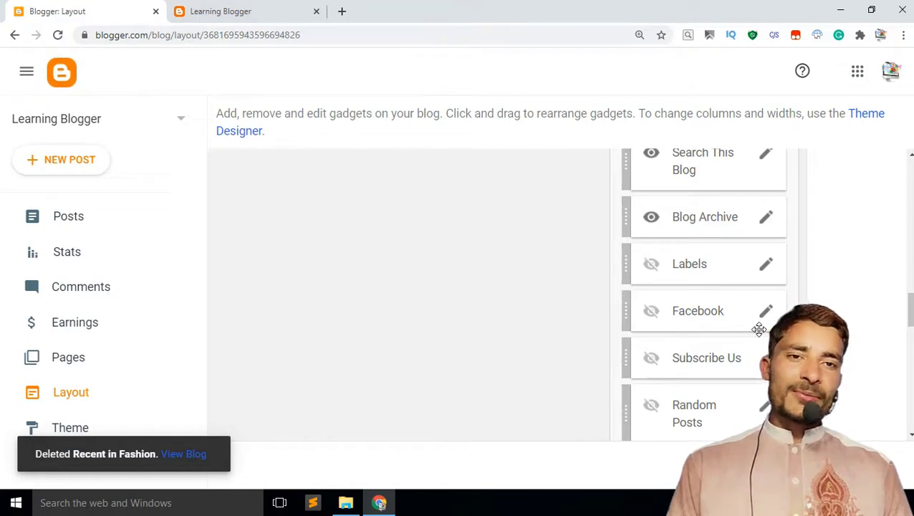
Remove the Ad Space gadget from Sidebar Right (B) and approve its deletion.
scroll(758, 329, down, 10)
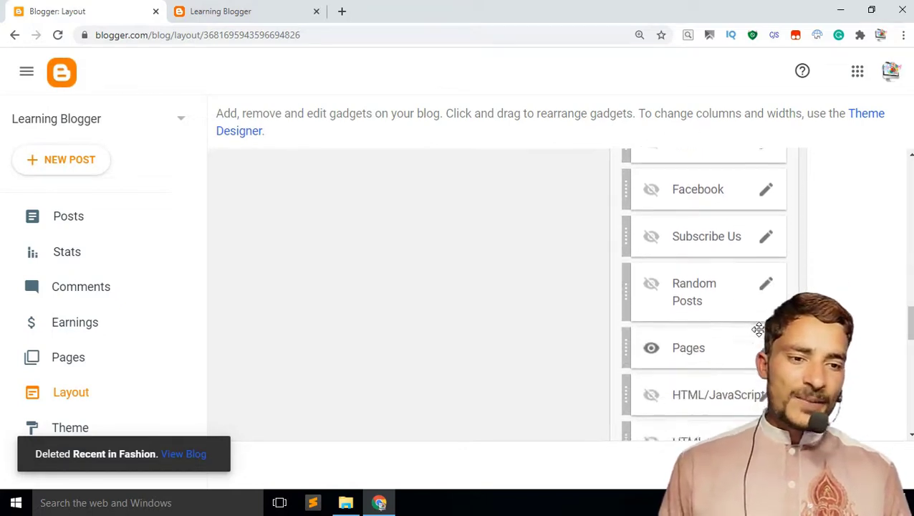
scroll(759, 332, down, 6)
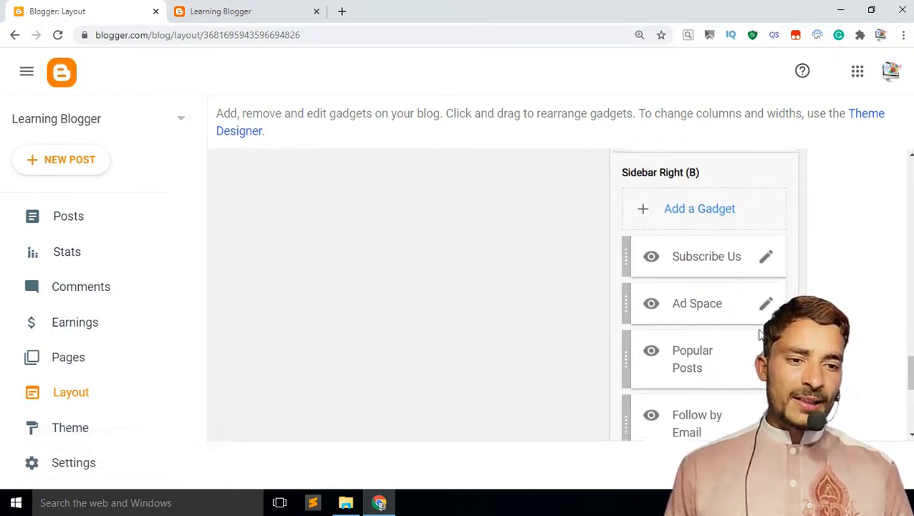
click(766, 262)
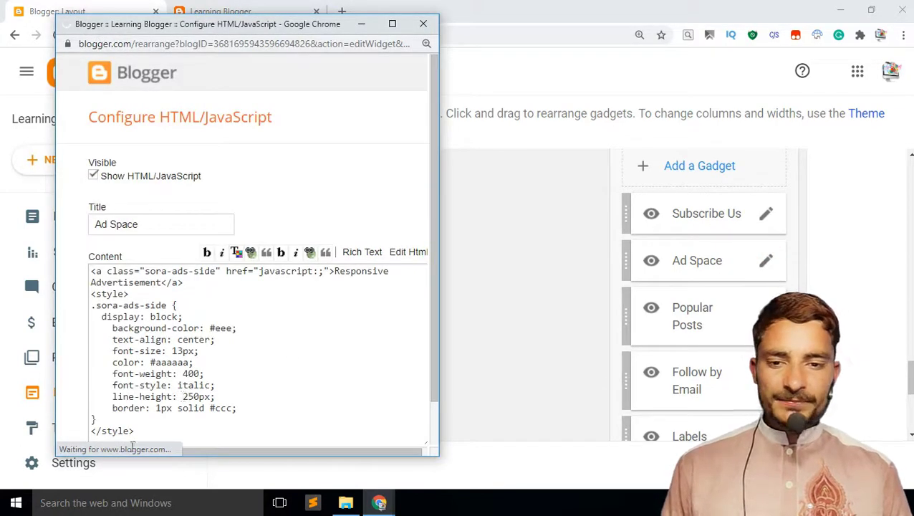
scroll(115, 436, down, 1)
click(213, 421)
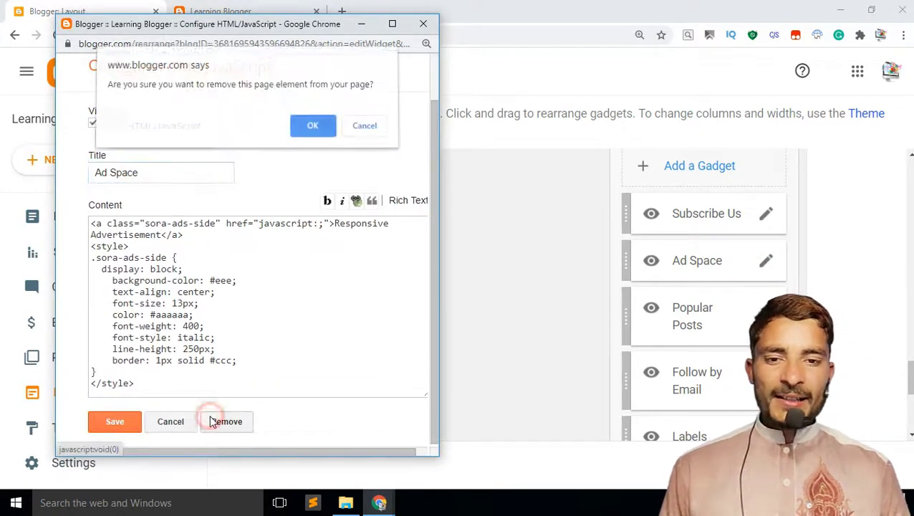
click(313, 129)
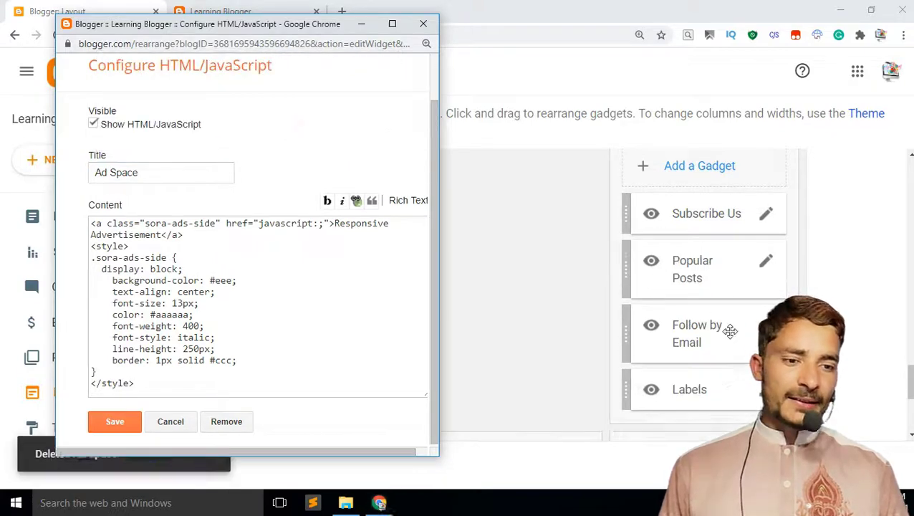
Reload the live blog and review its sidebar and footer widgets, looking for items that remain unneeded.
scroll(728, 343, down, 3)
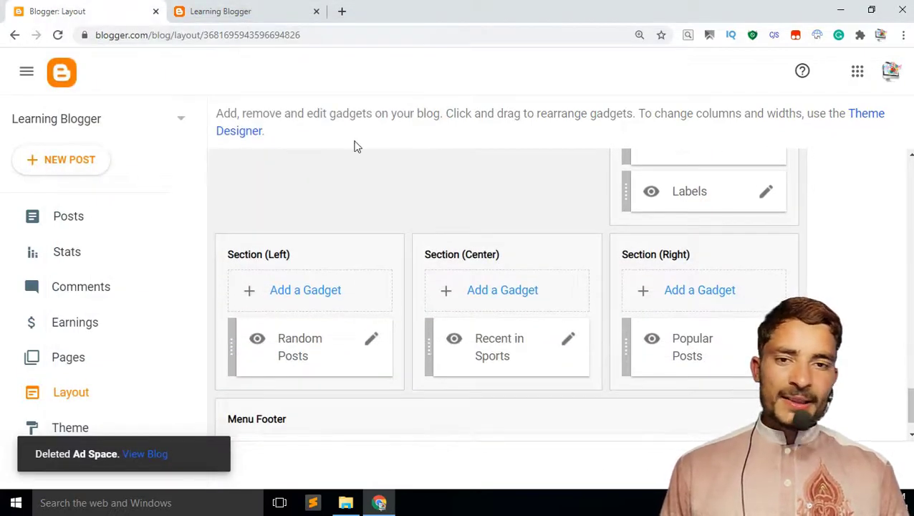
click(255, 9)
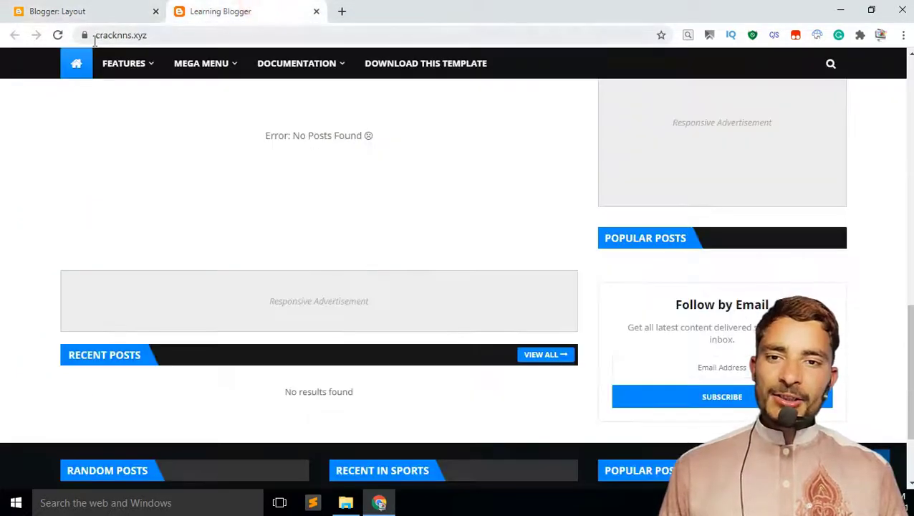
click(59, 36)
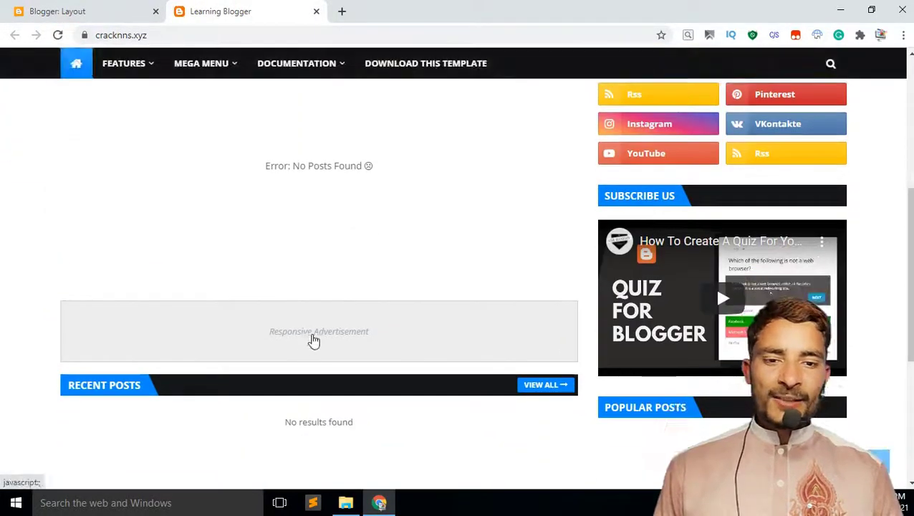
scroll(413, 330, down, 2)
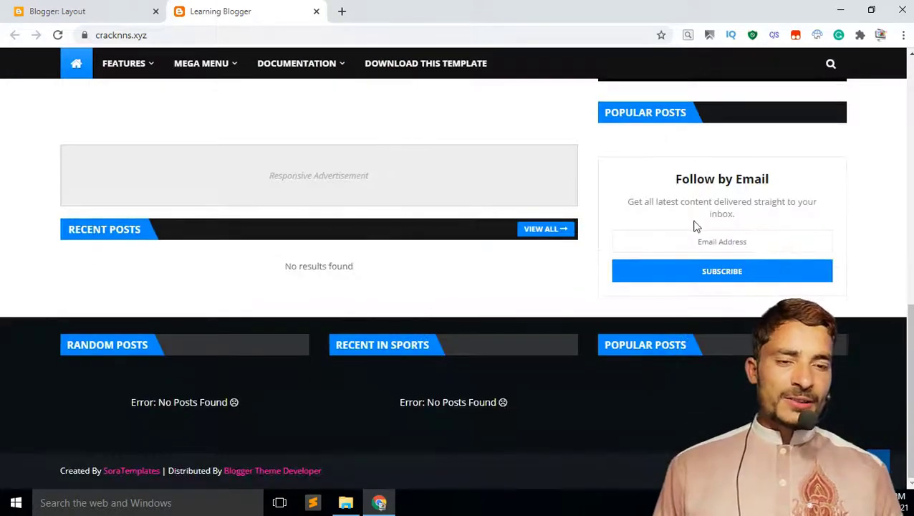
scroll(714, 172, up, 3)
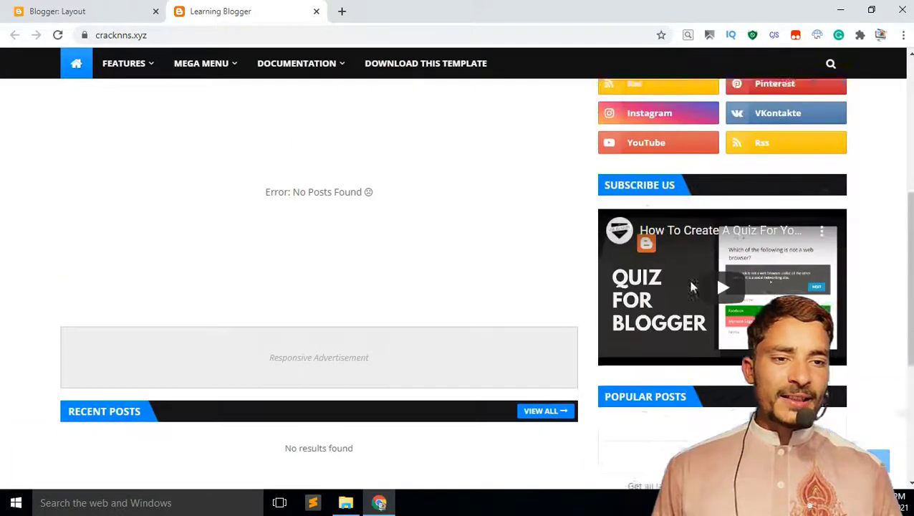
scroll(692, 287, up, 1)
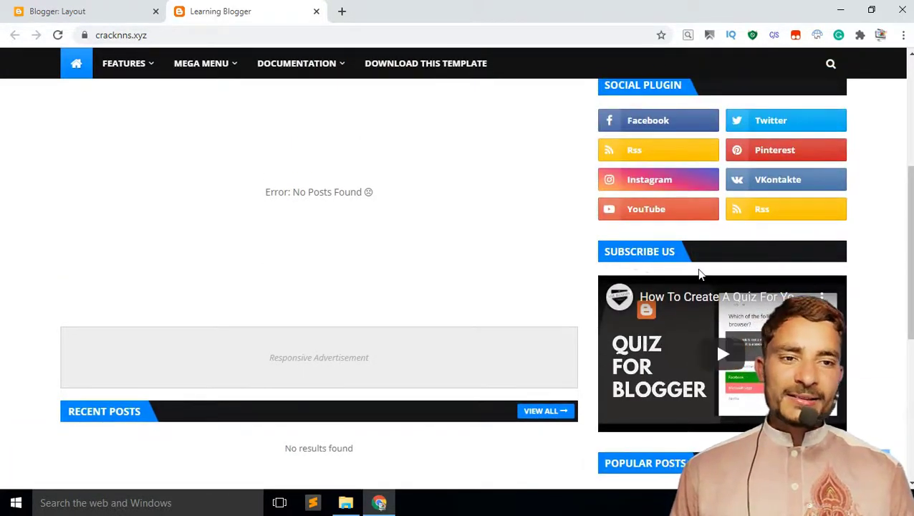
scroll(701, 273, up, 3)
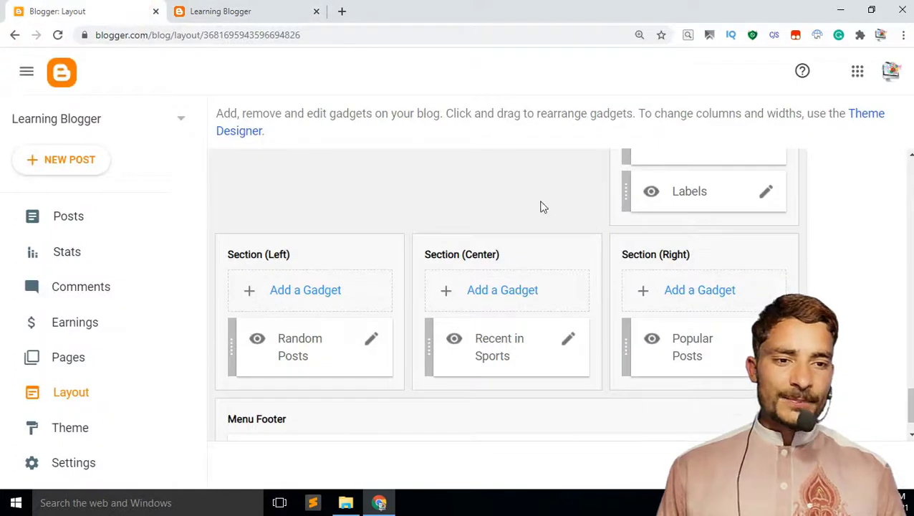
Return to the Blogger layout and remove the Report Abuse gadget from Sidebar Right (A).
scroll(543, 207, up, 15)
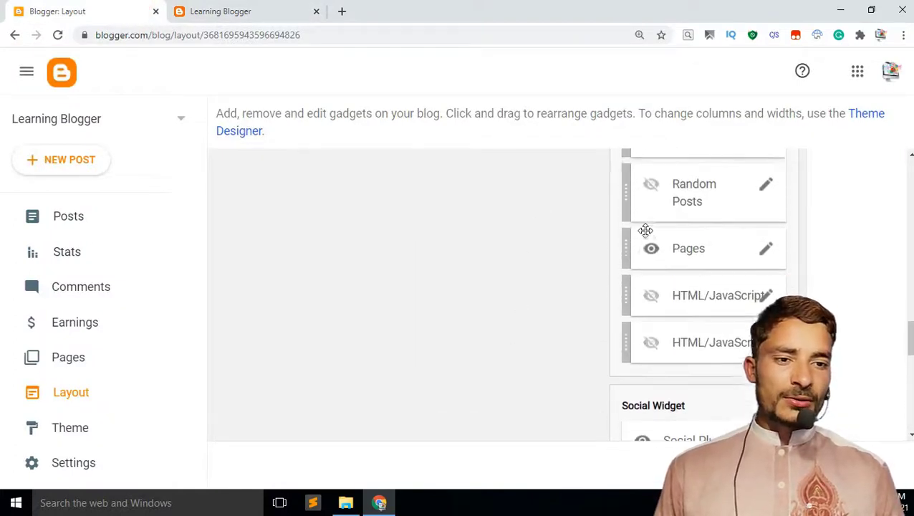
scroll(645, 230, up, 8)
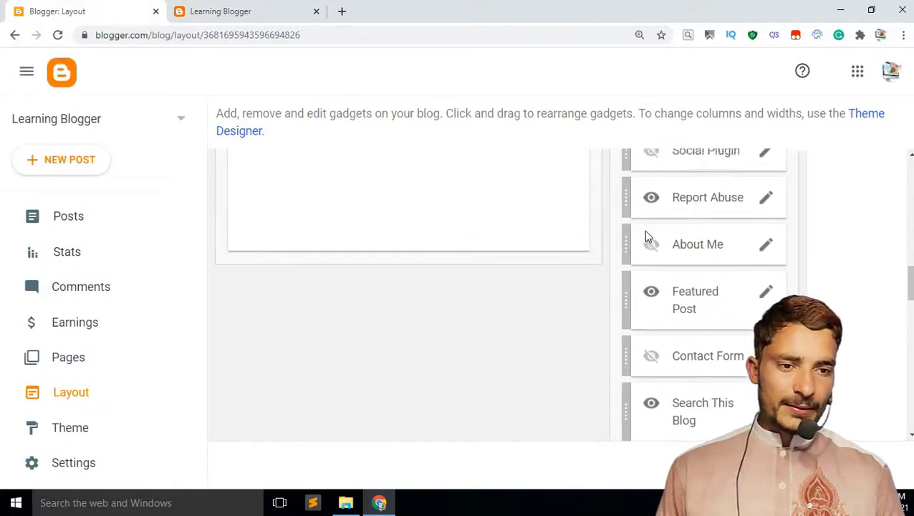
scroll(645, 237, up, 1)
click(763, 221)
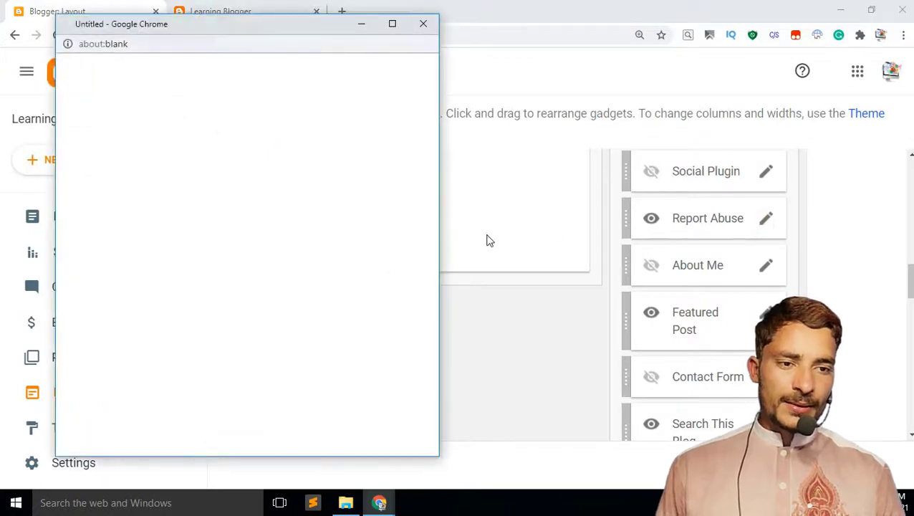
click(227, 217)
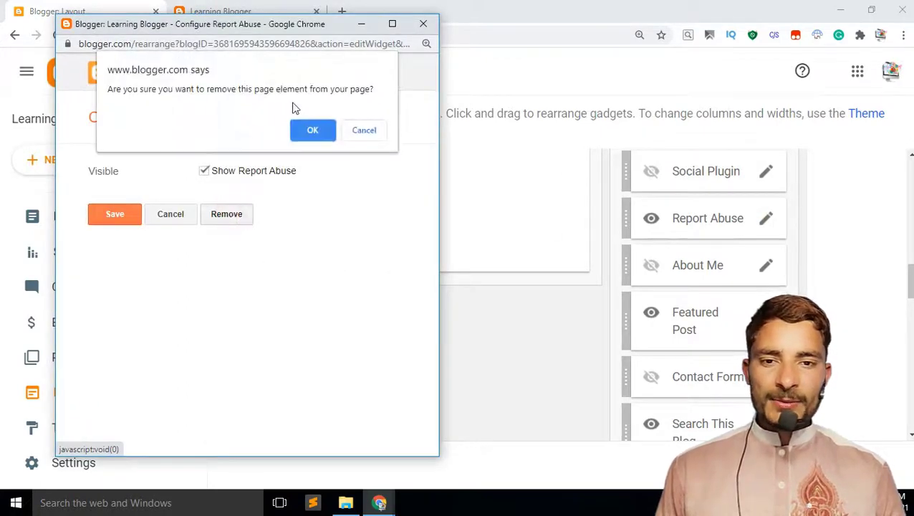
click(299, 123)
Reload the live blog to check its sidebar, and go back to the Blogger layout.
click(221, 9)
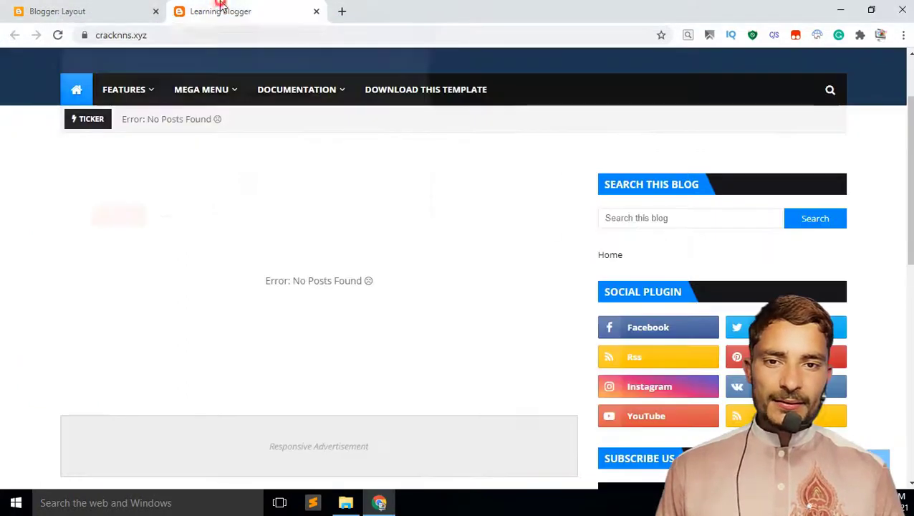
click(58, 34)
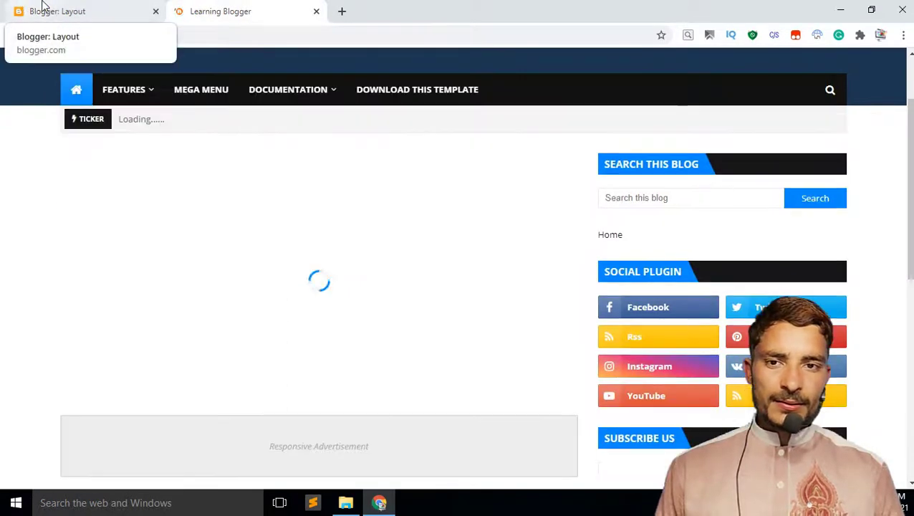
click(37, 8)
Look through the remaining gadgets of Sidebar Right (A), from Default Variables down to Pages, for further ones to remove.
scroll(580, 247, up, 5)
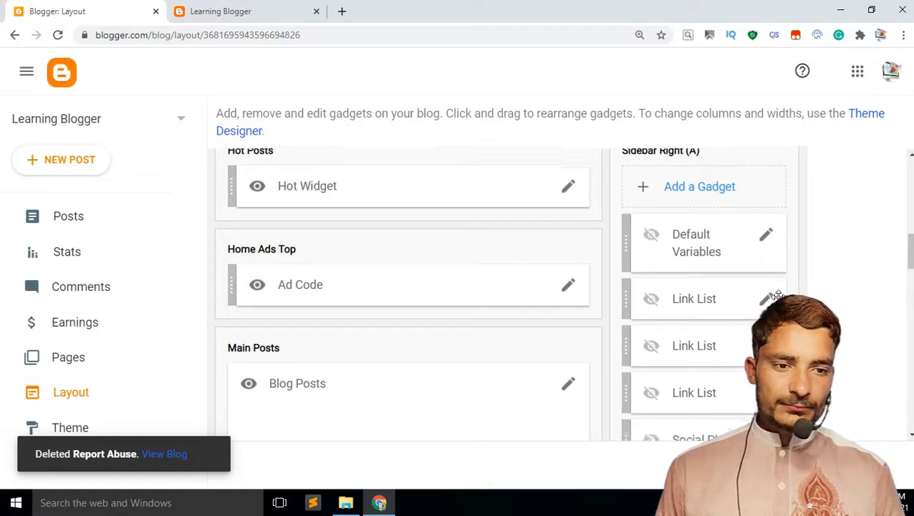
scroll(767, 281, down, 4)
scroll(737, 313, down, 1)
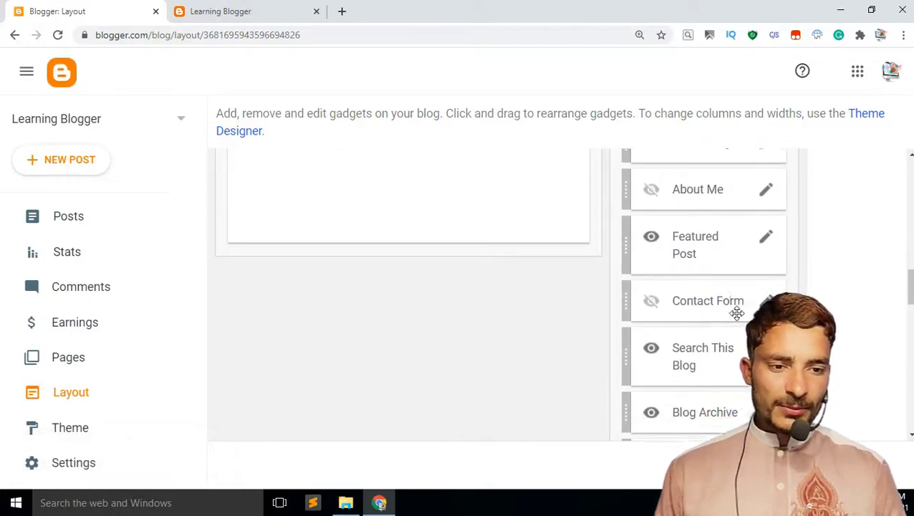
scroll(746, 332, down, 2)
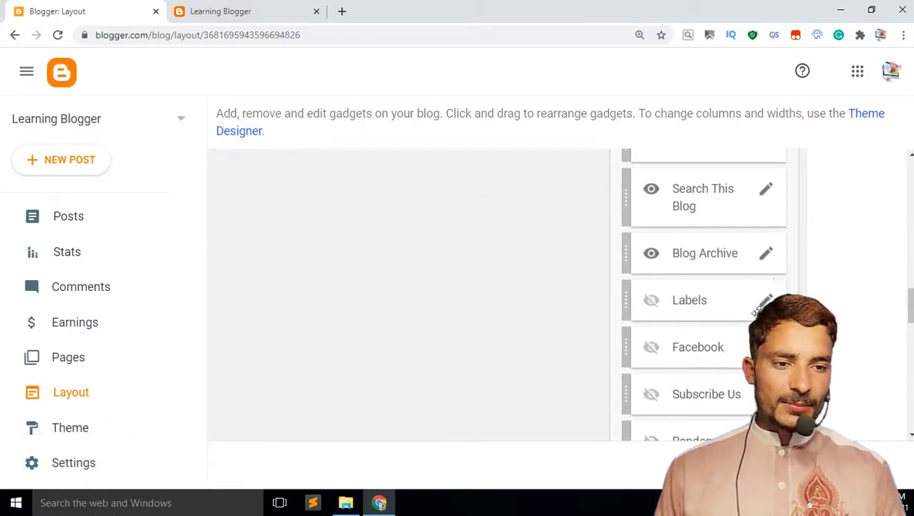
scroll(745, 301, down, 1)
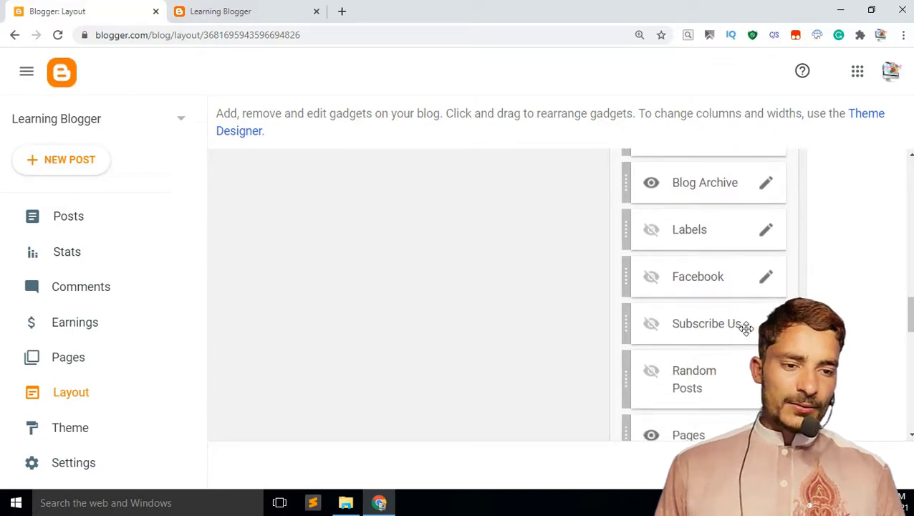
scroll(746, 328, up, 2)
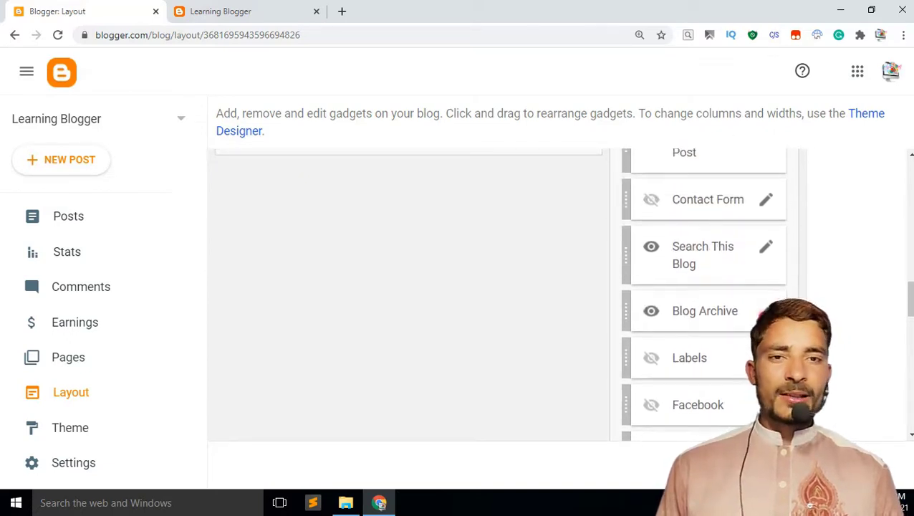
Hide the Blog Archive gadget in Sidebar Right (A) by turning off Show Blog Archive, and save the change.
click(766, 310)
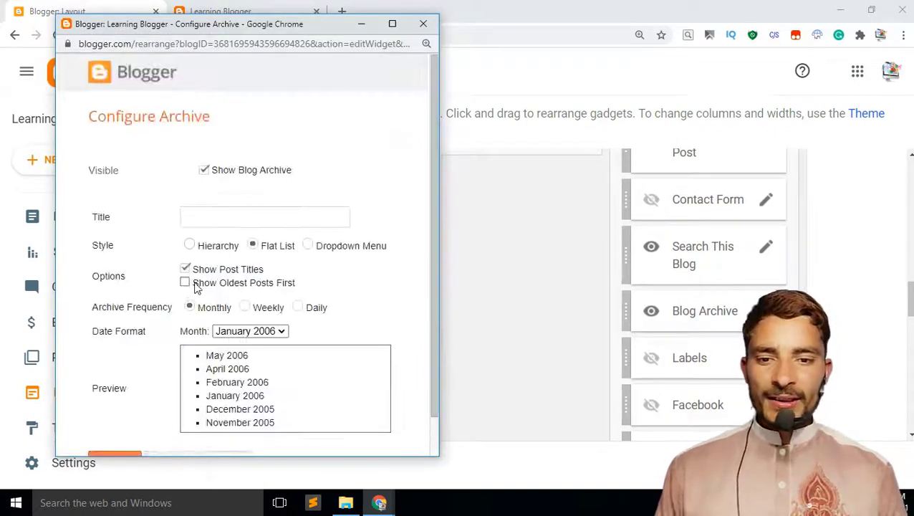
scroll(197, 286, down, 1)
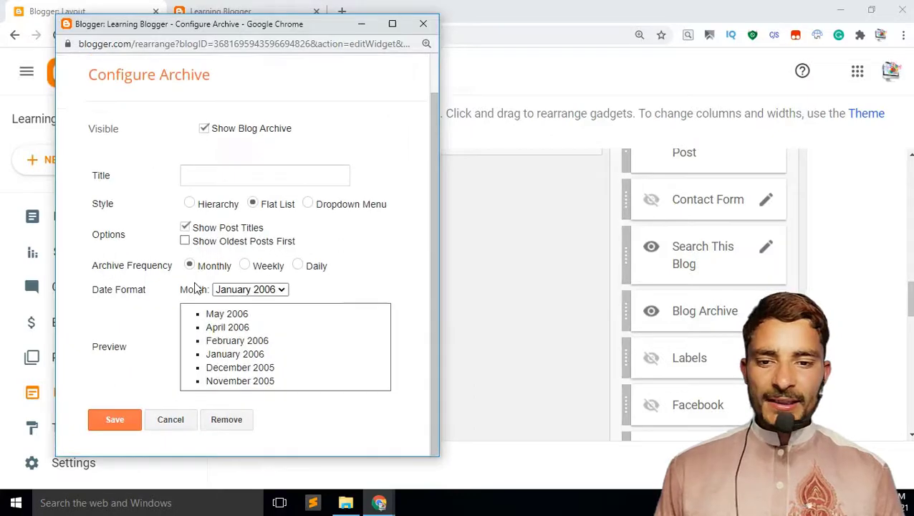
click(205, 130)
click(136, 415)
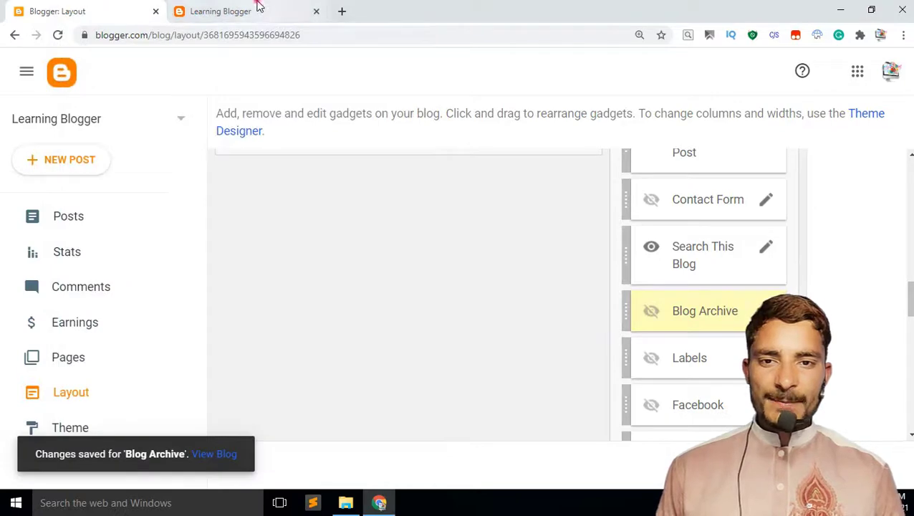
Reload the live blog to check the sidebar without the archive, and return to the Blogger layout.
drag(258, 6, 82, 28)
click(58, 35)
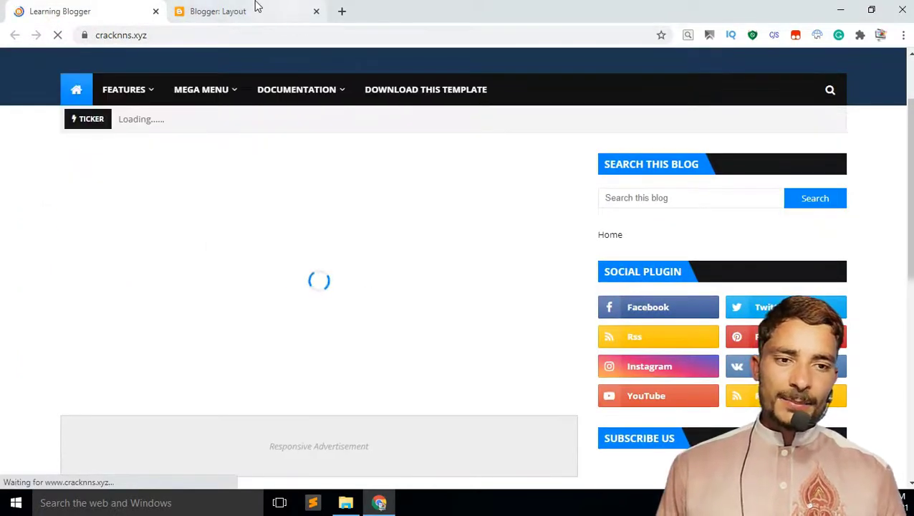
click(255, 9)
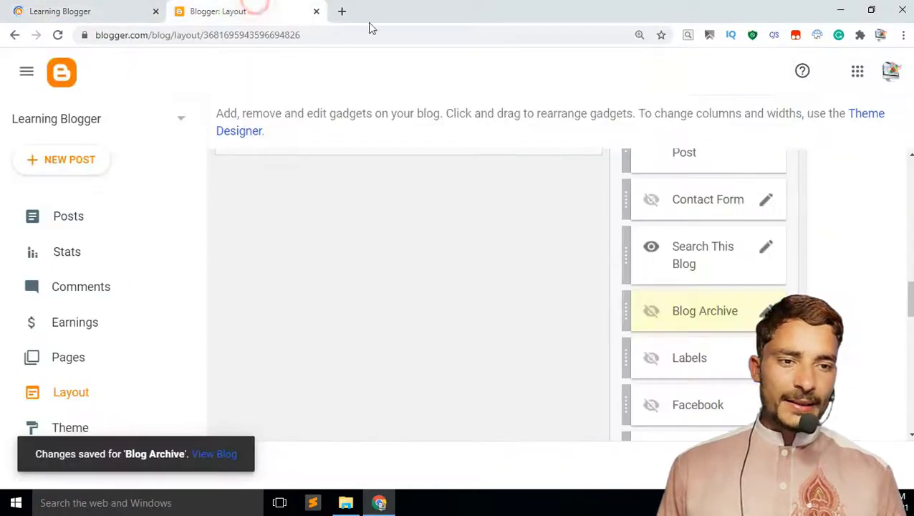
Remove the Ad Code gadget from the Home Ads Top section and confirm the removal.
scroll(674, 309, down, 3)
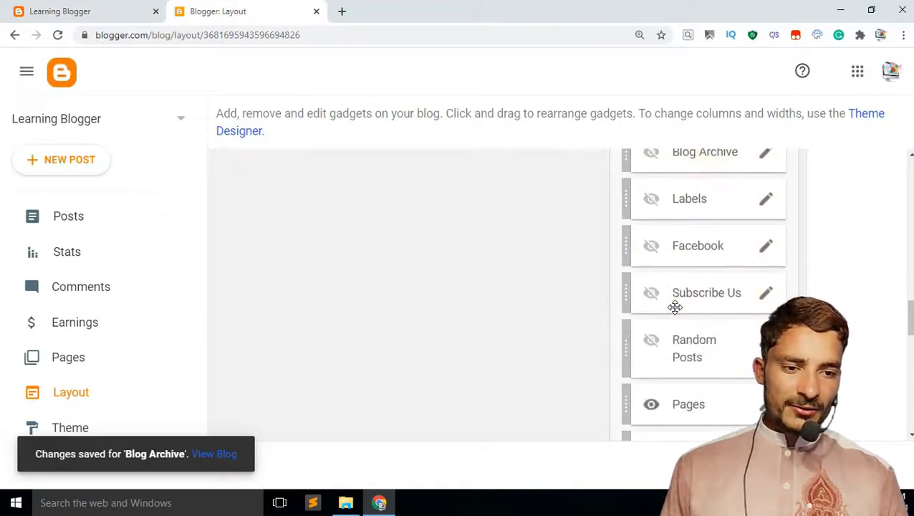
scroll(675, 307, down, 2)
scroll(675, 307, down, 3)
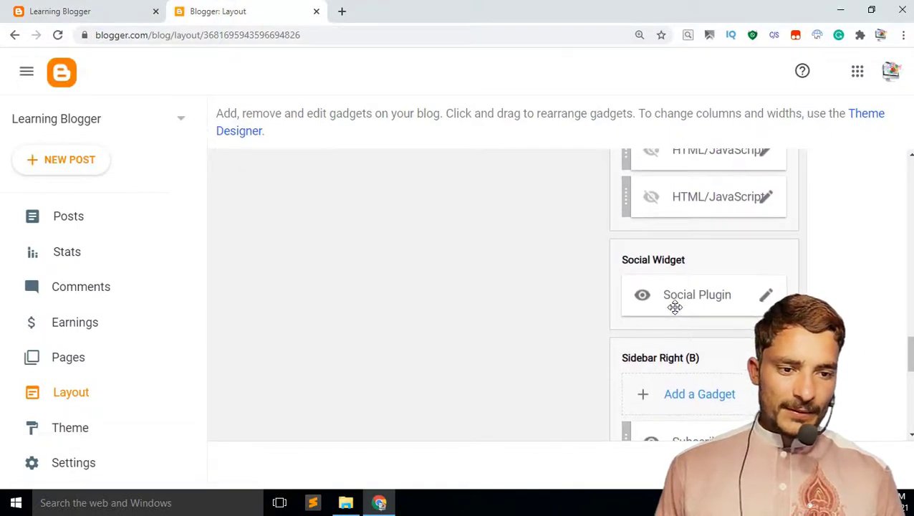
scroll(675, 307, up, 10)
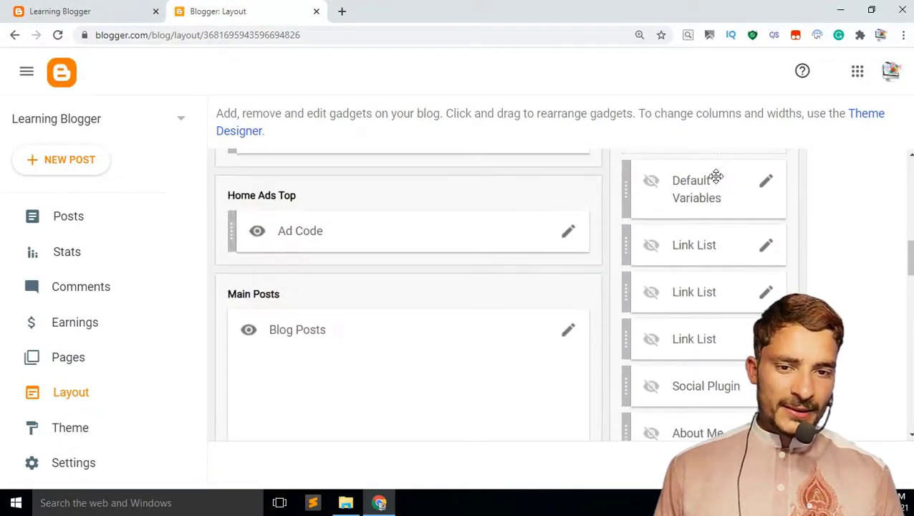
scroll(715, 177, up, 2)
click(568, 346)
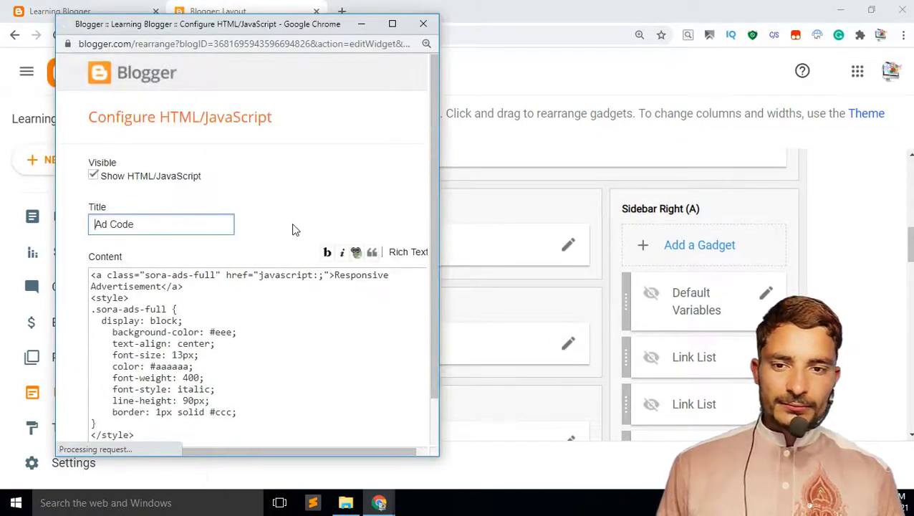
scroll(233, 247, down, 1)
click(222, 420)
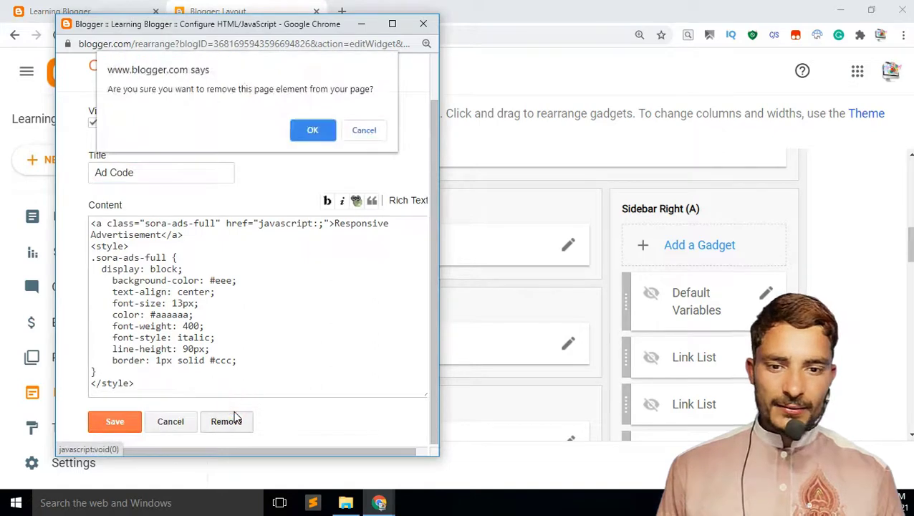
click(313, 131)
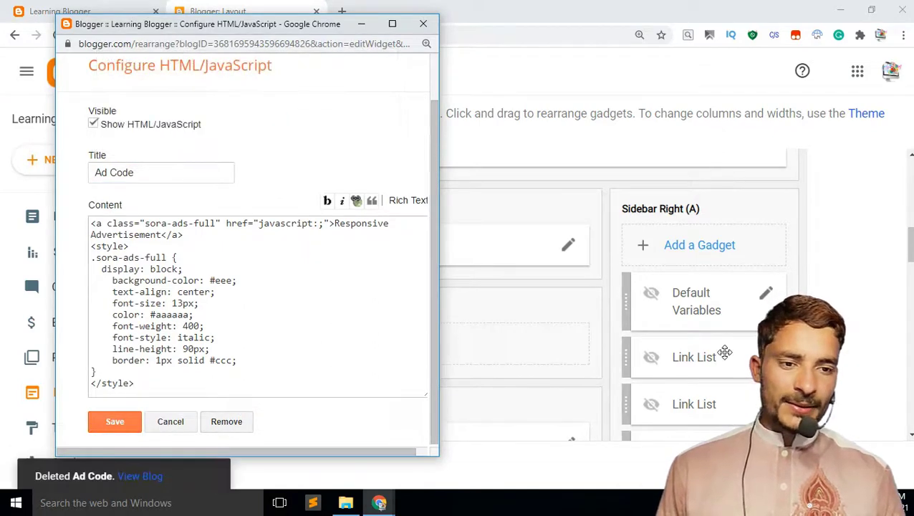
Compare the remaining Sidebar Right (A) gadgets with the live blog's sidebar to find the next unneeded one.
scroll(725, 351, down, 3)
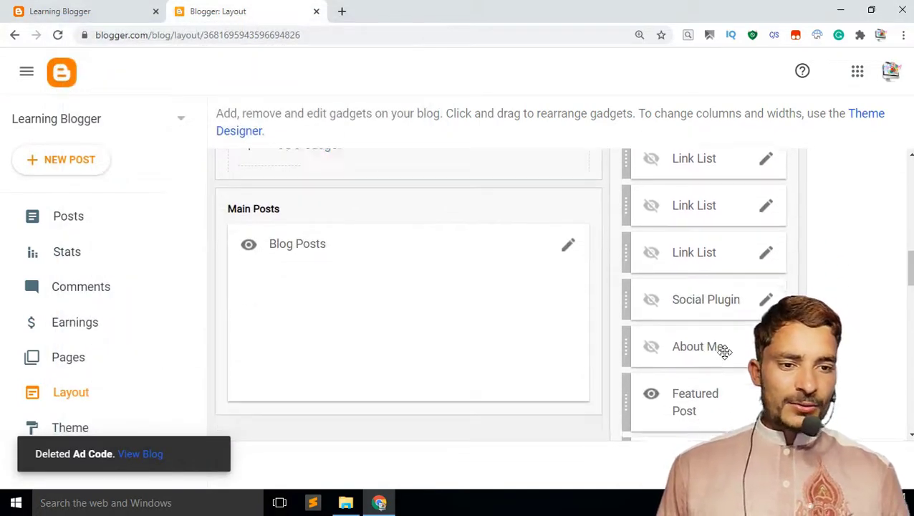
scroll(725, 352, down, 5)
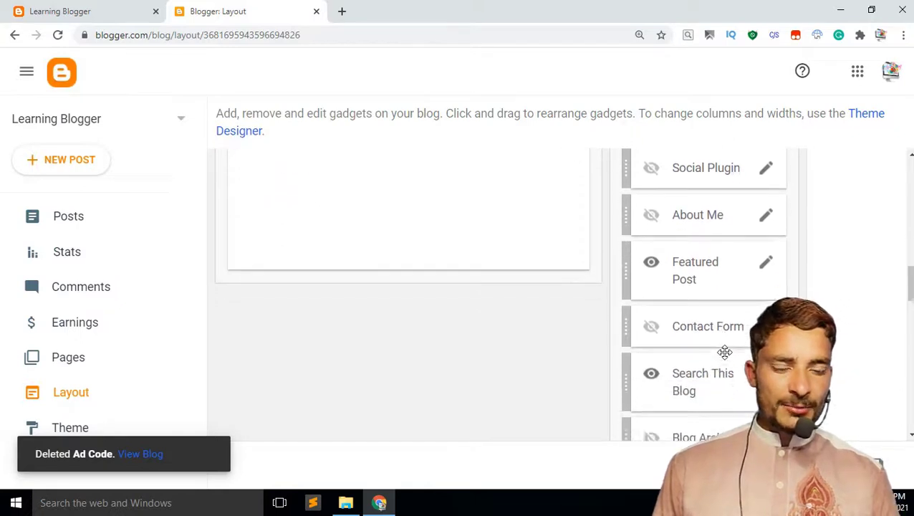
scroll(724, 352, up, 1)
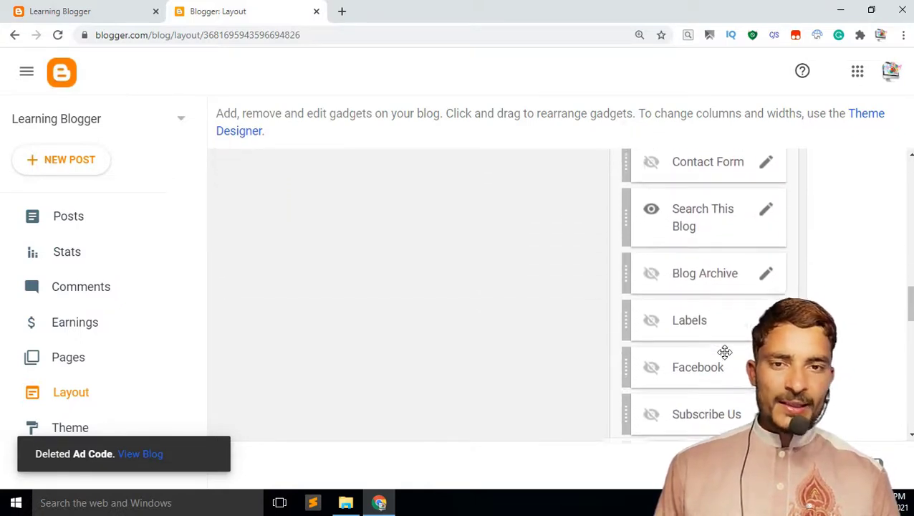
triple_click(271, 107)
click(93, 9)
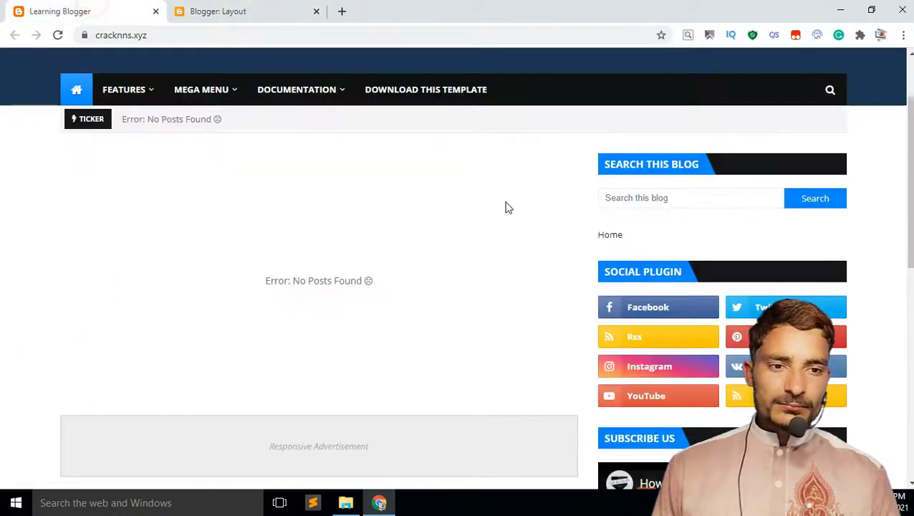
click(265, 9)
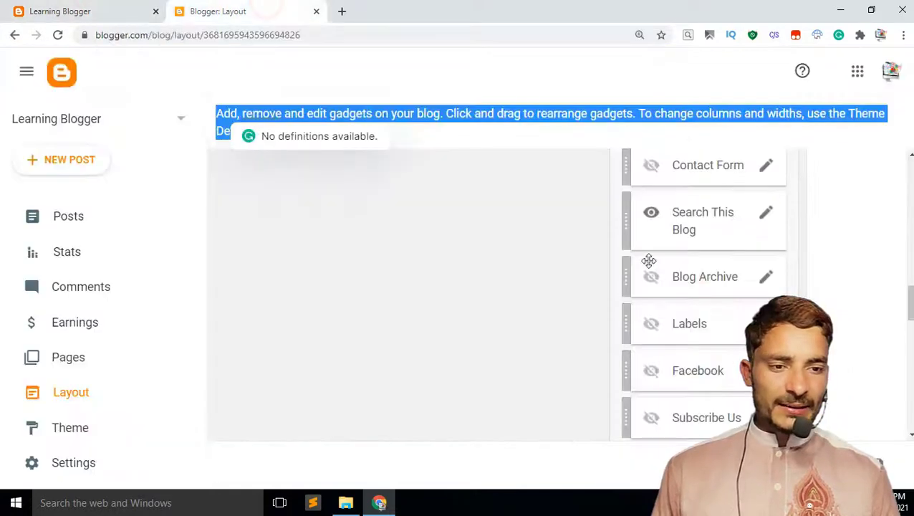
Remove the Pages gadget from Sidebar Right (A) and confirm the removal.
scroll(648, 260, down, 2)
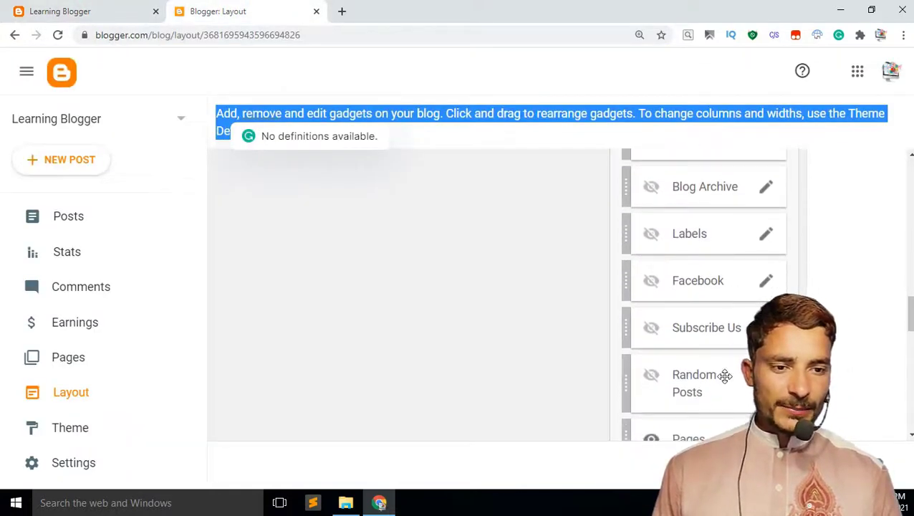
scroll(725, 376, down, 2)
click(766, 329)
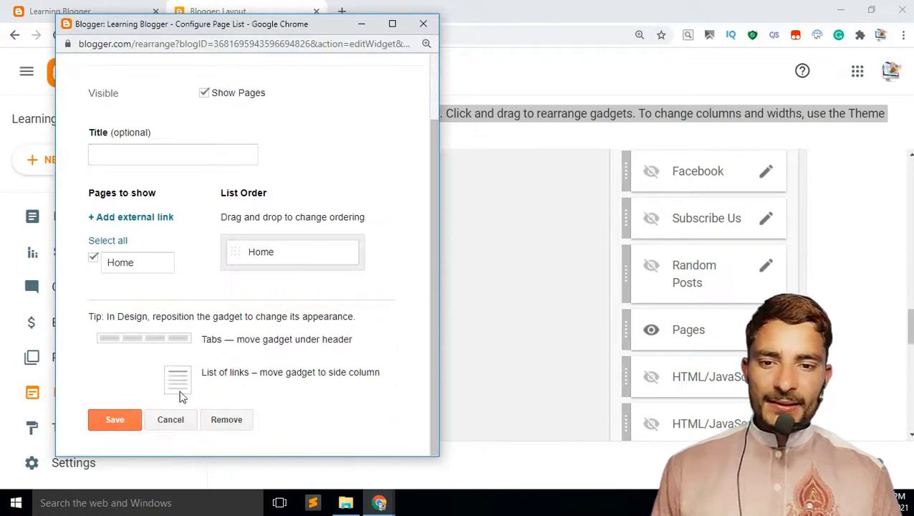
click(215, 423)
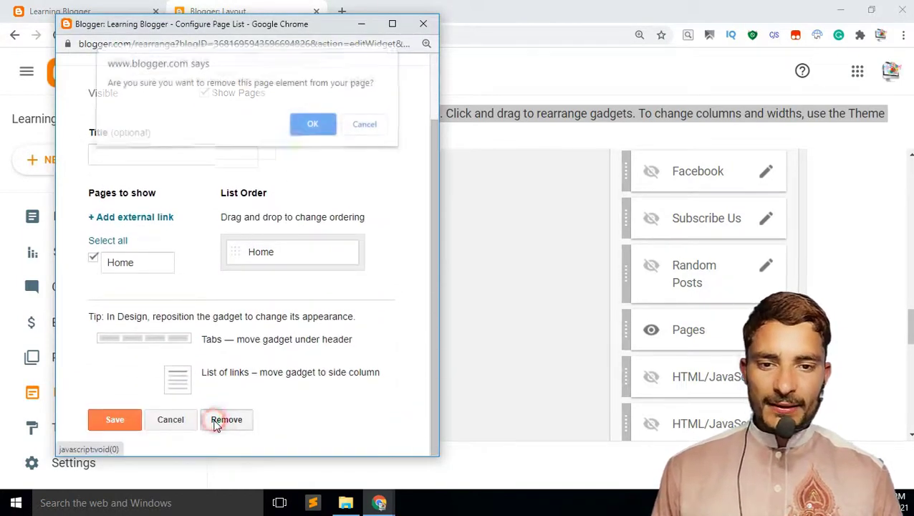
click(314, 129)
Reload the live blog and review its header, main area and sidebar after the gadget removals.
click(98, 9)
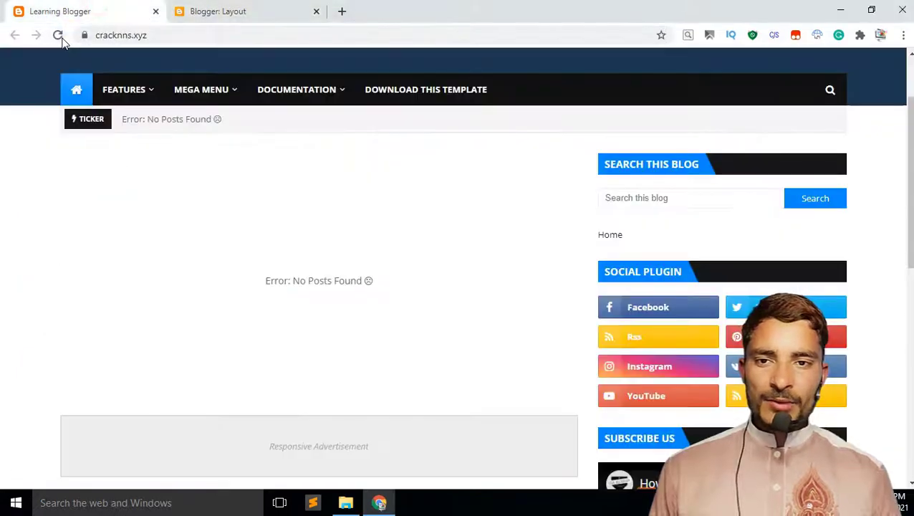
click(58, 35)
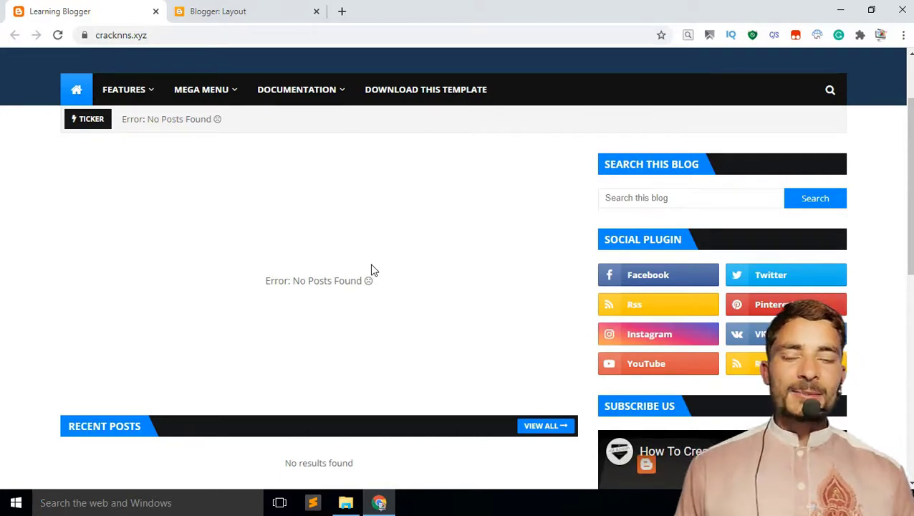
scroll(371, 269, up, 2)
scroll(371, 269, down, 4)
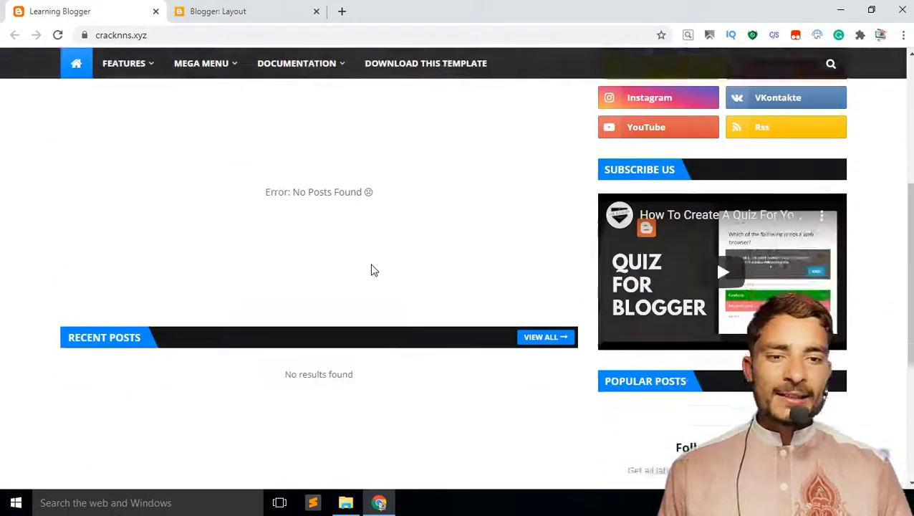
scroll(579, 257, up, 5)
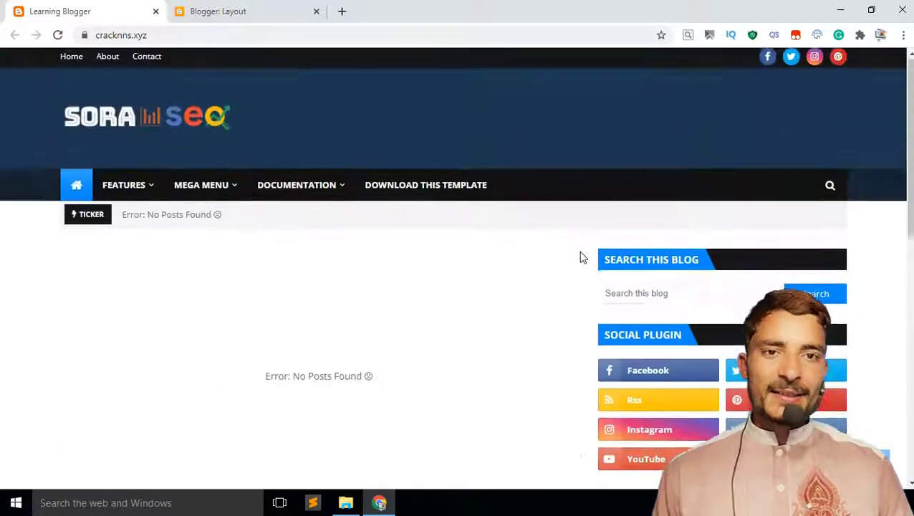